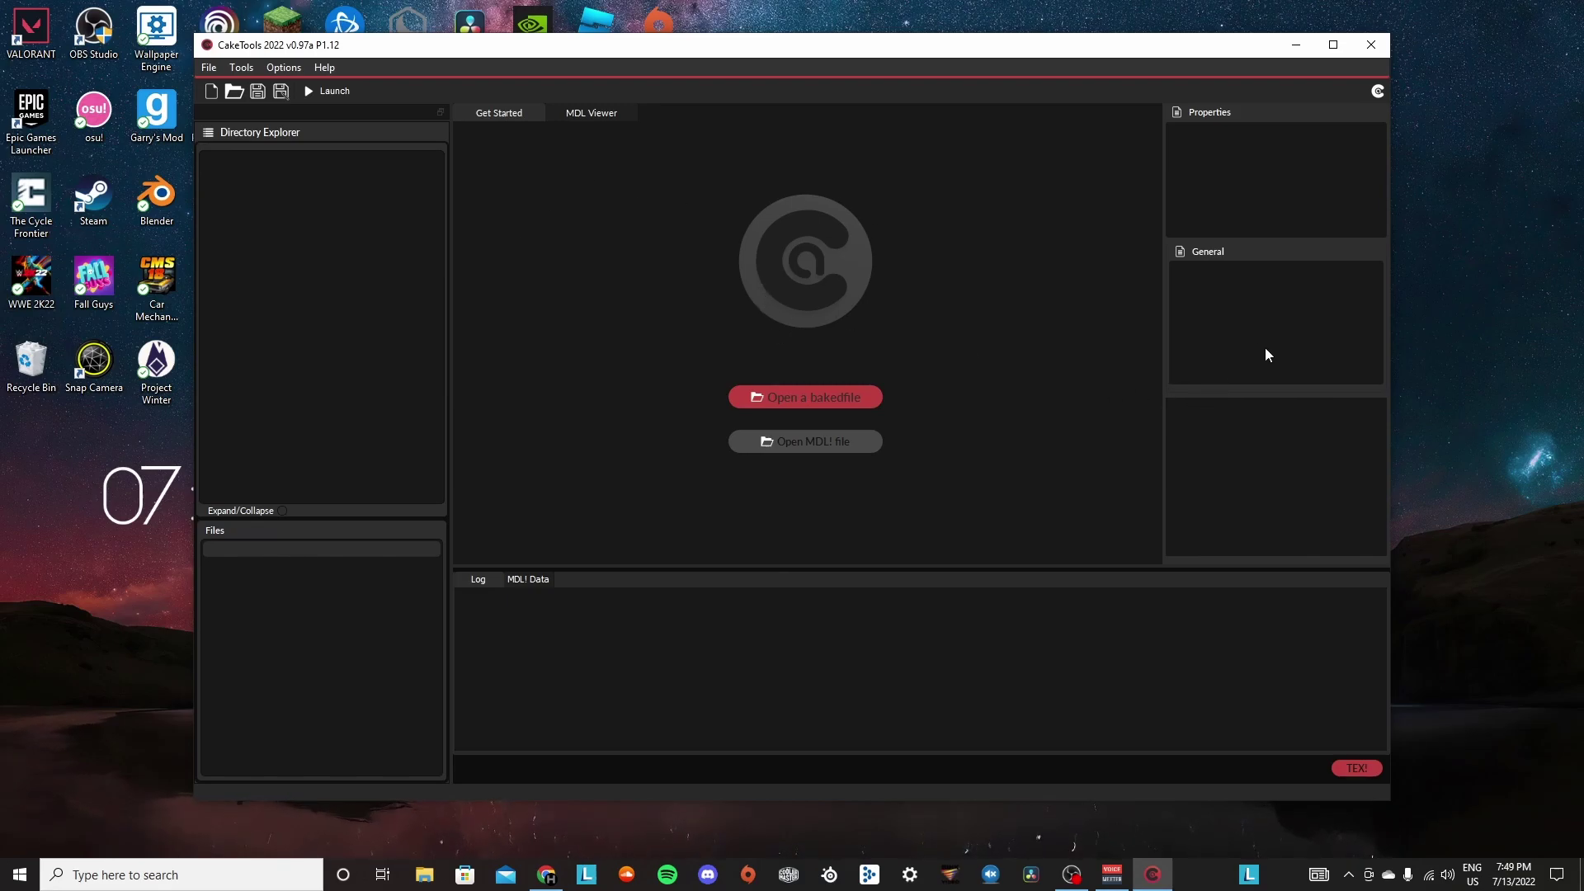
# Load bakedfile00.cak from the WWE 2K22 game folder through File > Open.
pyautogui.click(209, 67)
pyautogui.click(699, 98)
pyautogui.click(213, 71)
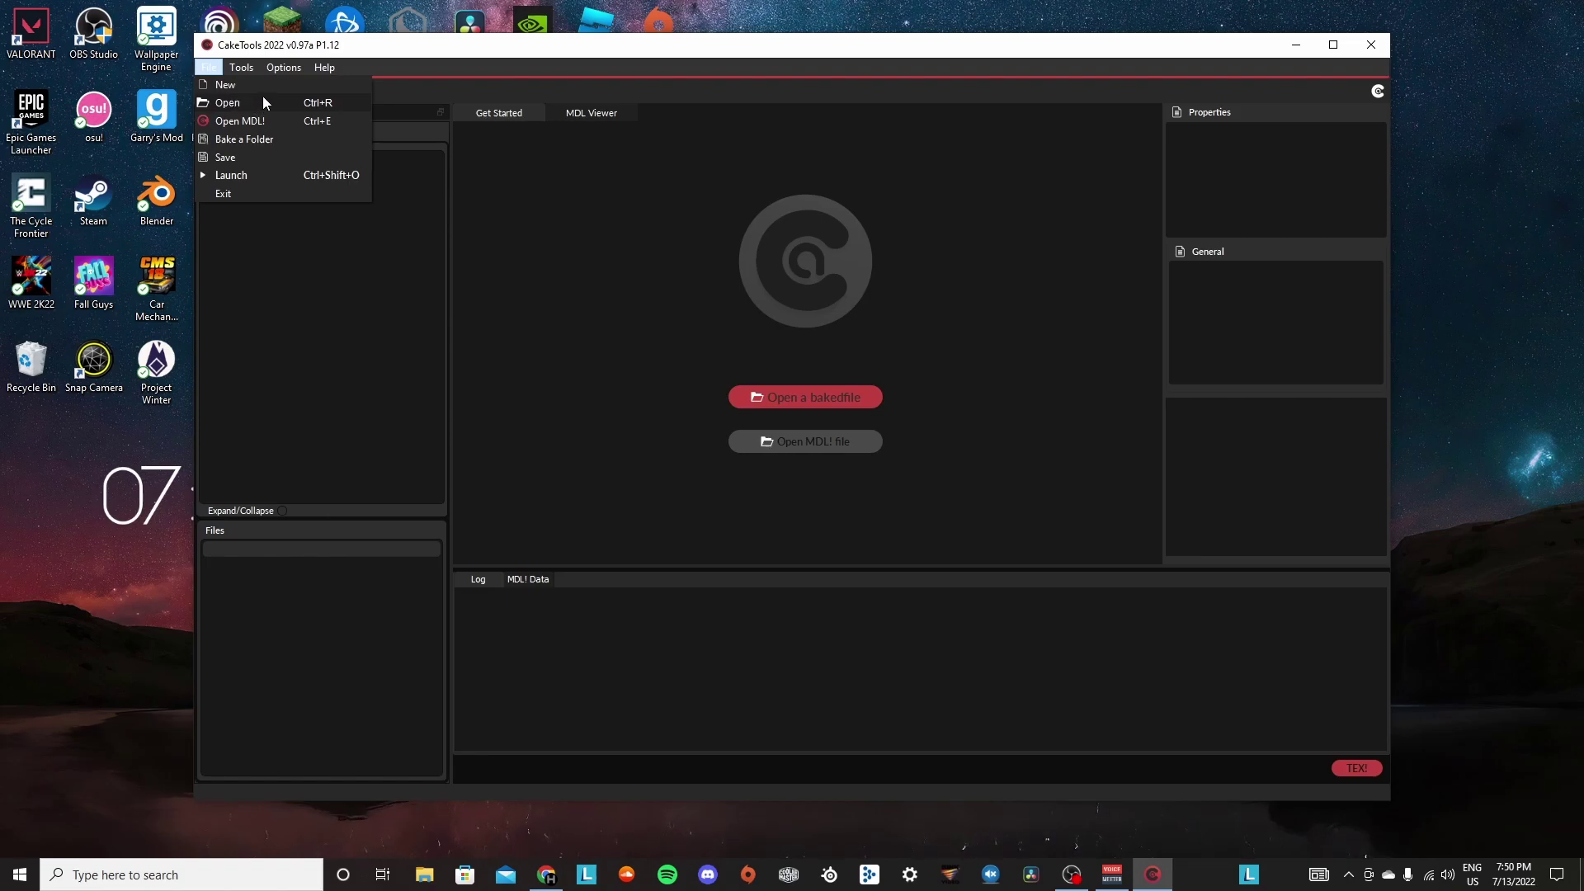
pyautogui.click(472, 71)
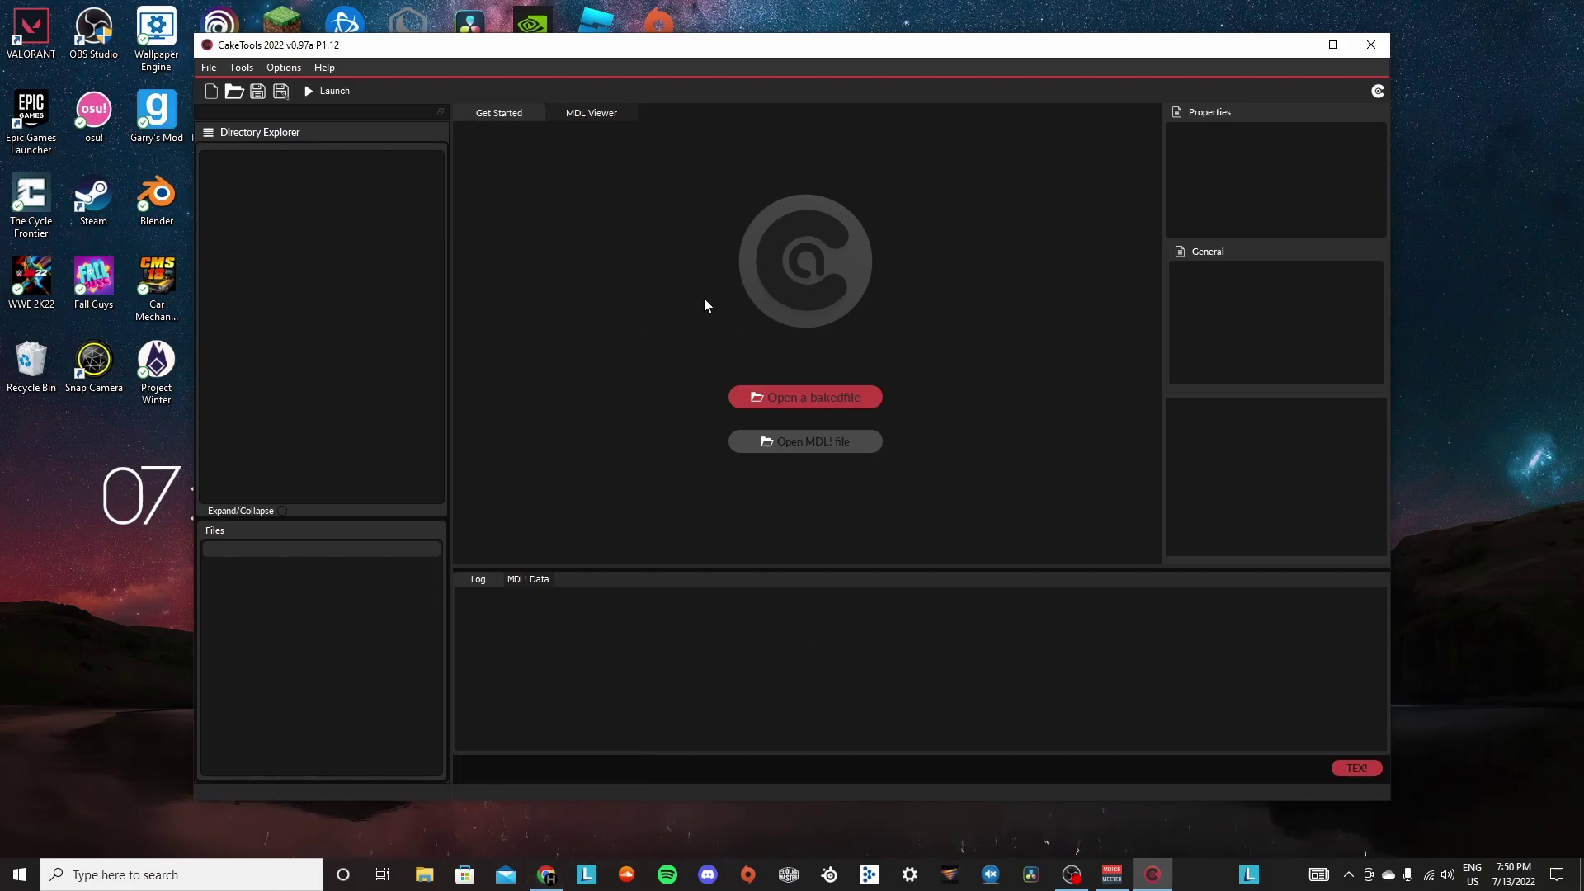
pyautogui.click(210, 69)
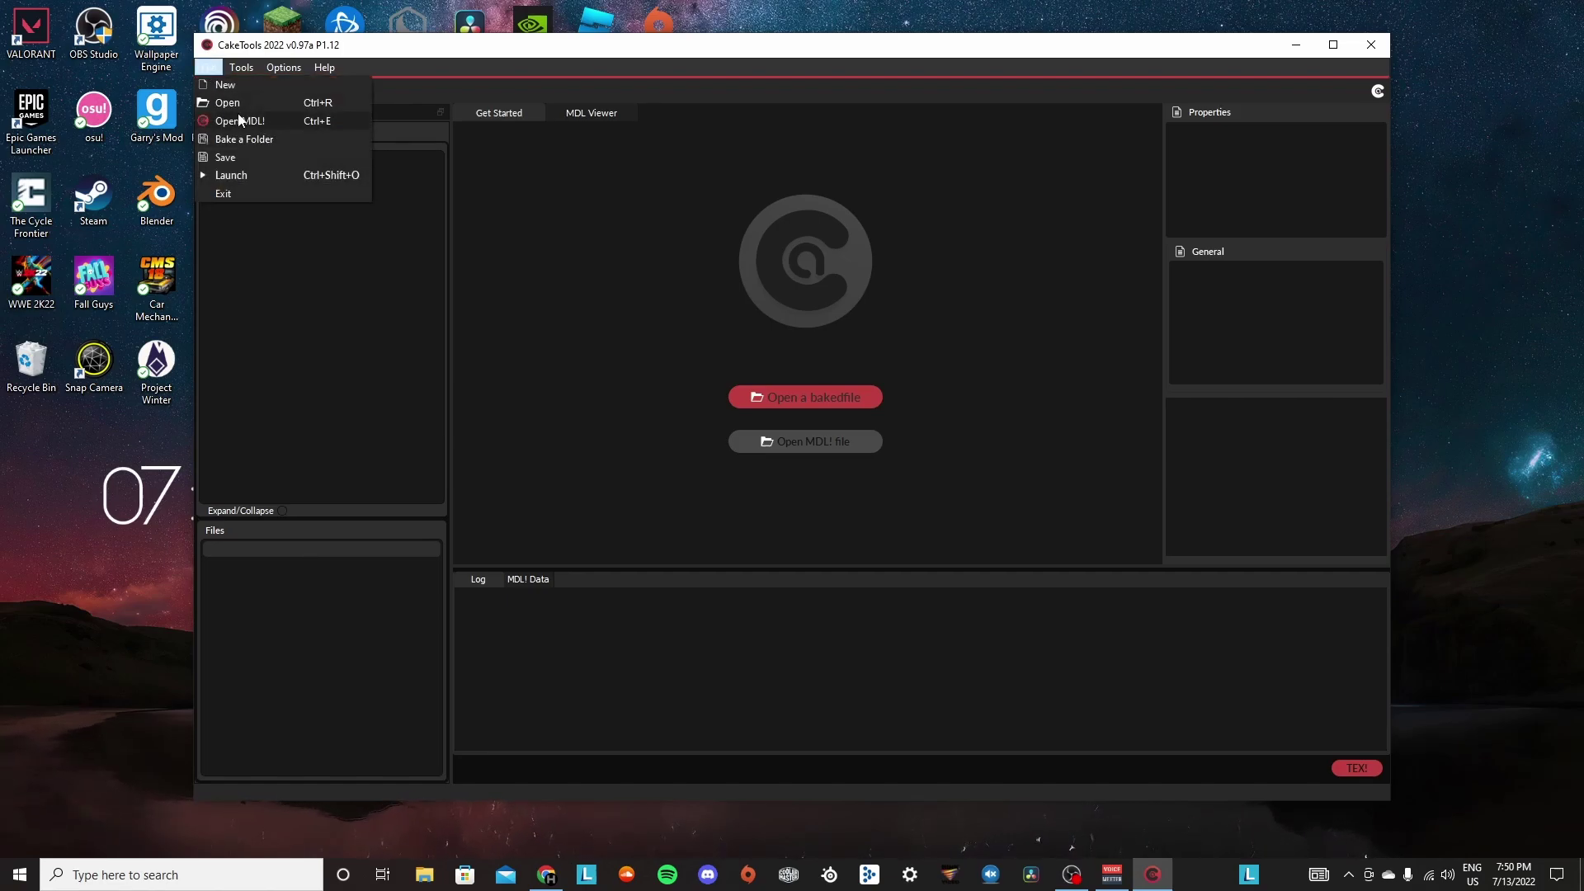
pyautogui.click(221, 103)
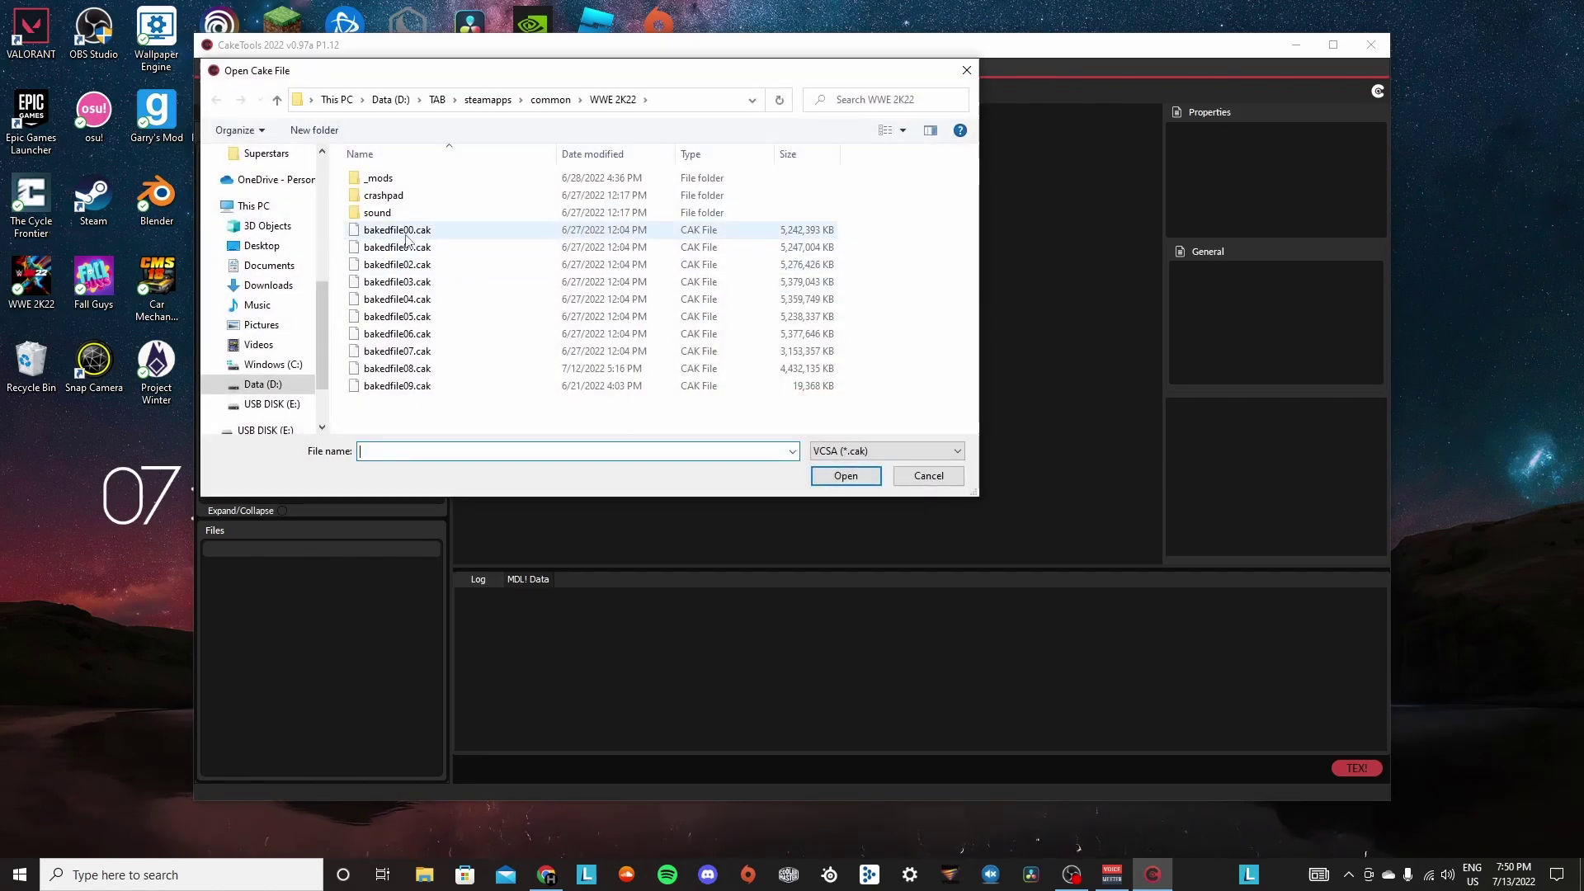
pyautogui.doubleClick(404, 232)
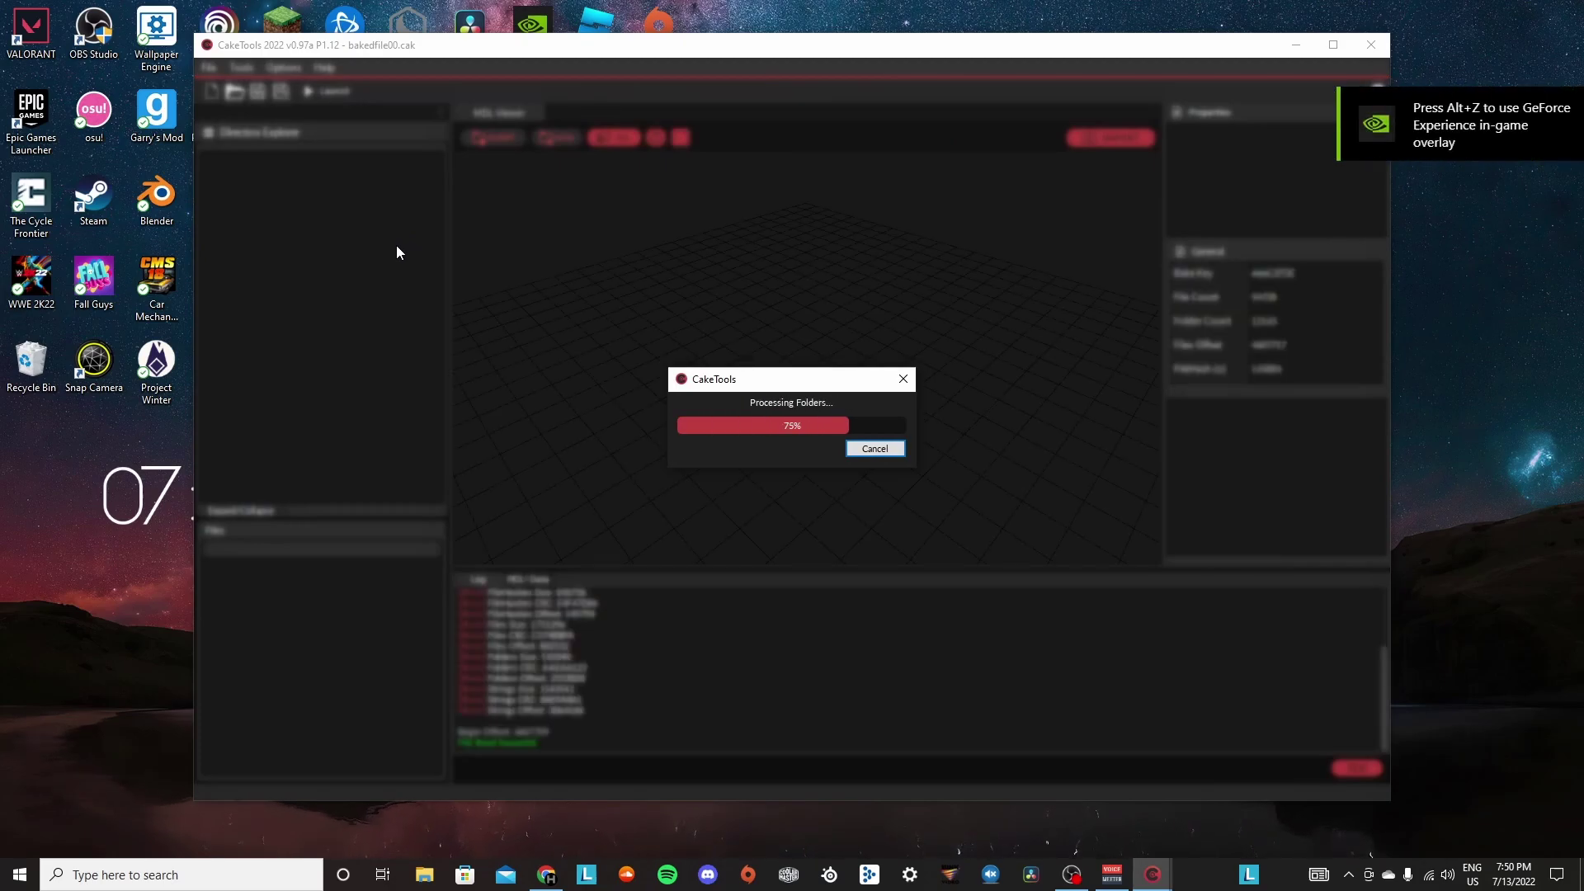
# List the Sdb folder's files and open ENG.sdb.
pyautogui.scroll(-5, 330, 314)
pyautogui.scroll(3, 284, 309)
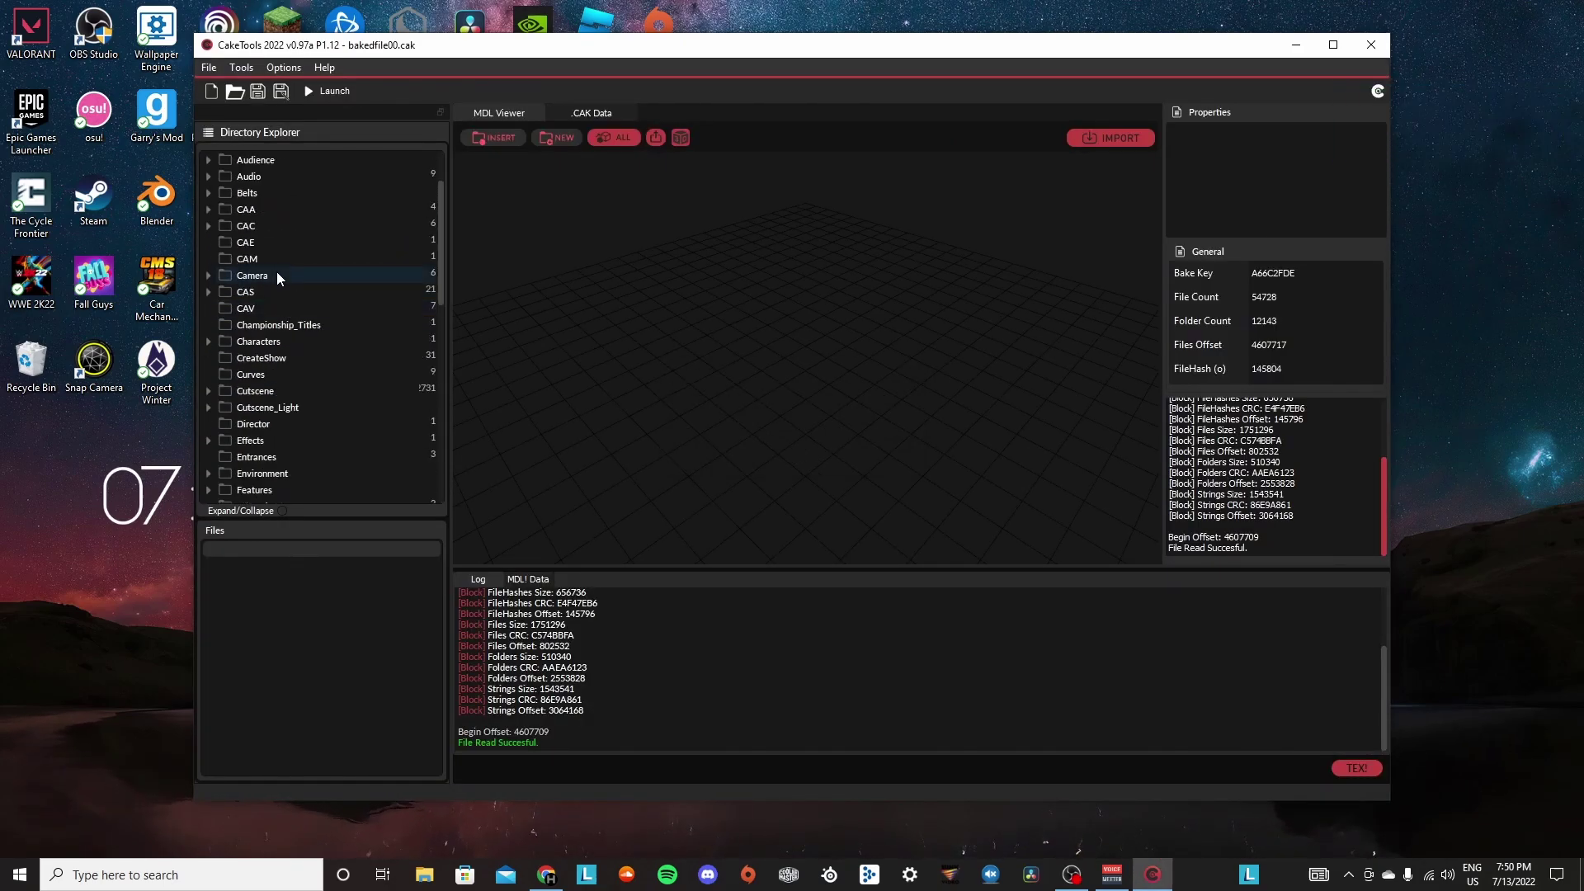
pyautogui.scroll(-6, 281, 281)
pyautogui.scroll(-4, 290, 346)
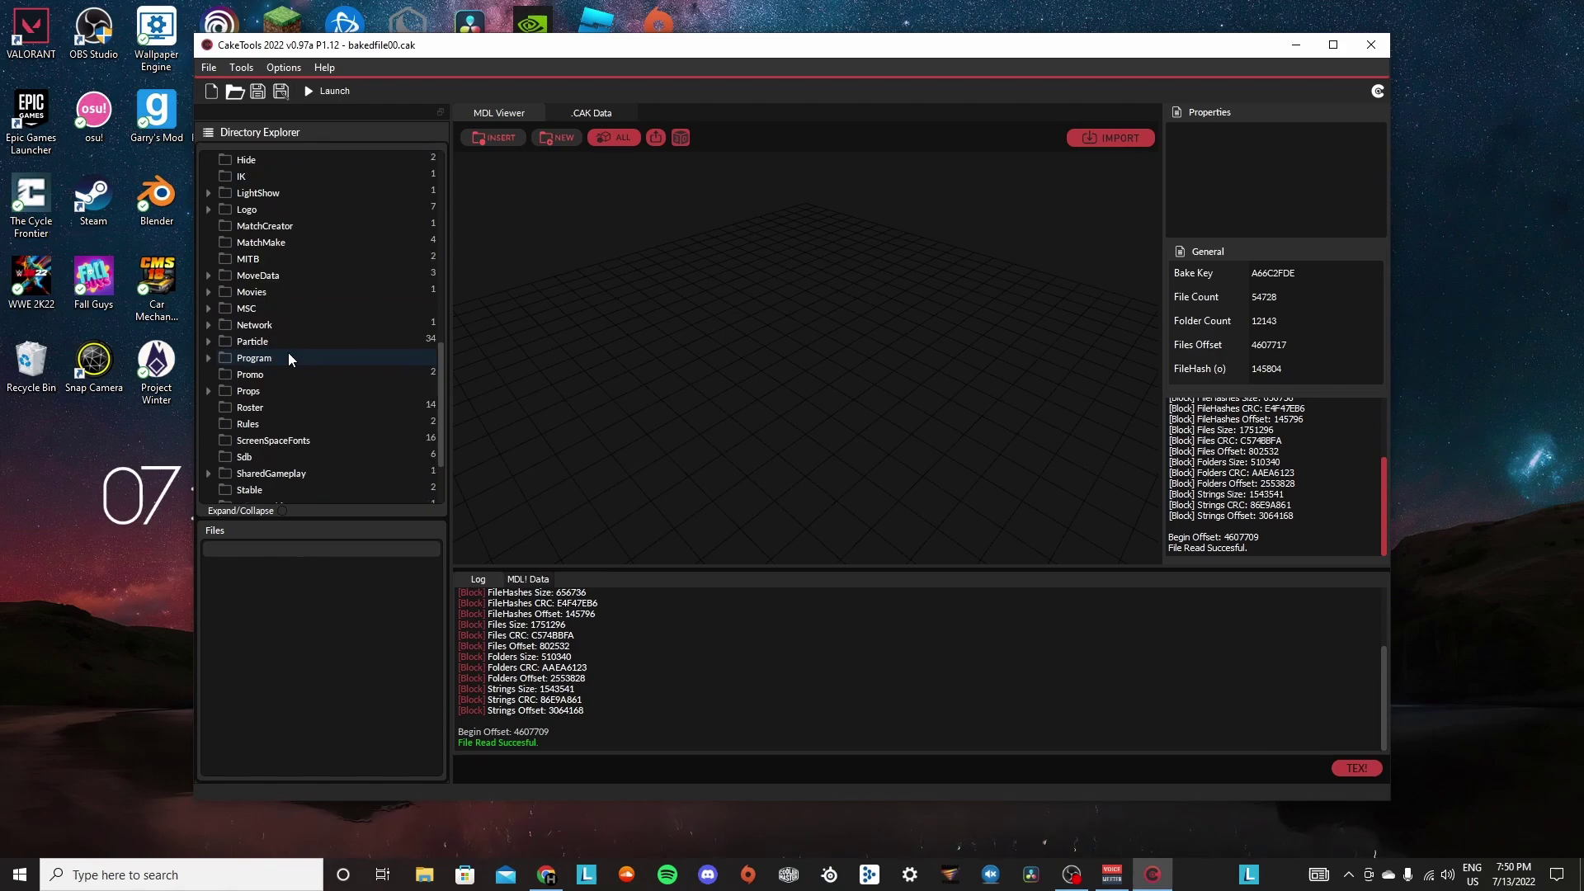
pyautogui.click(272, 359)
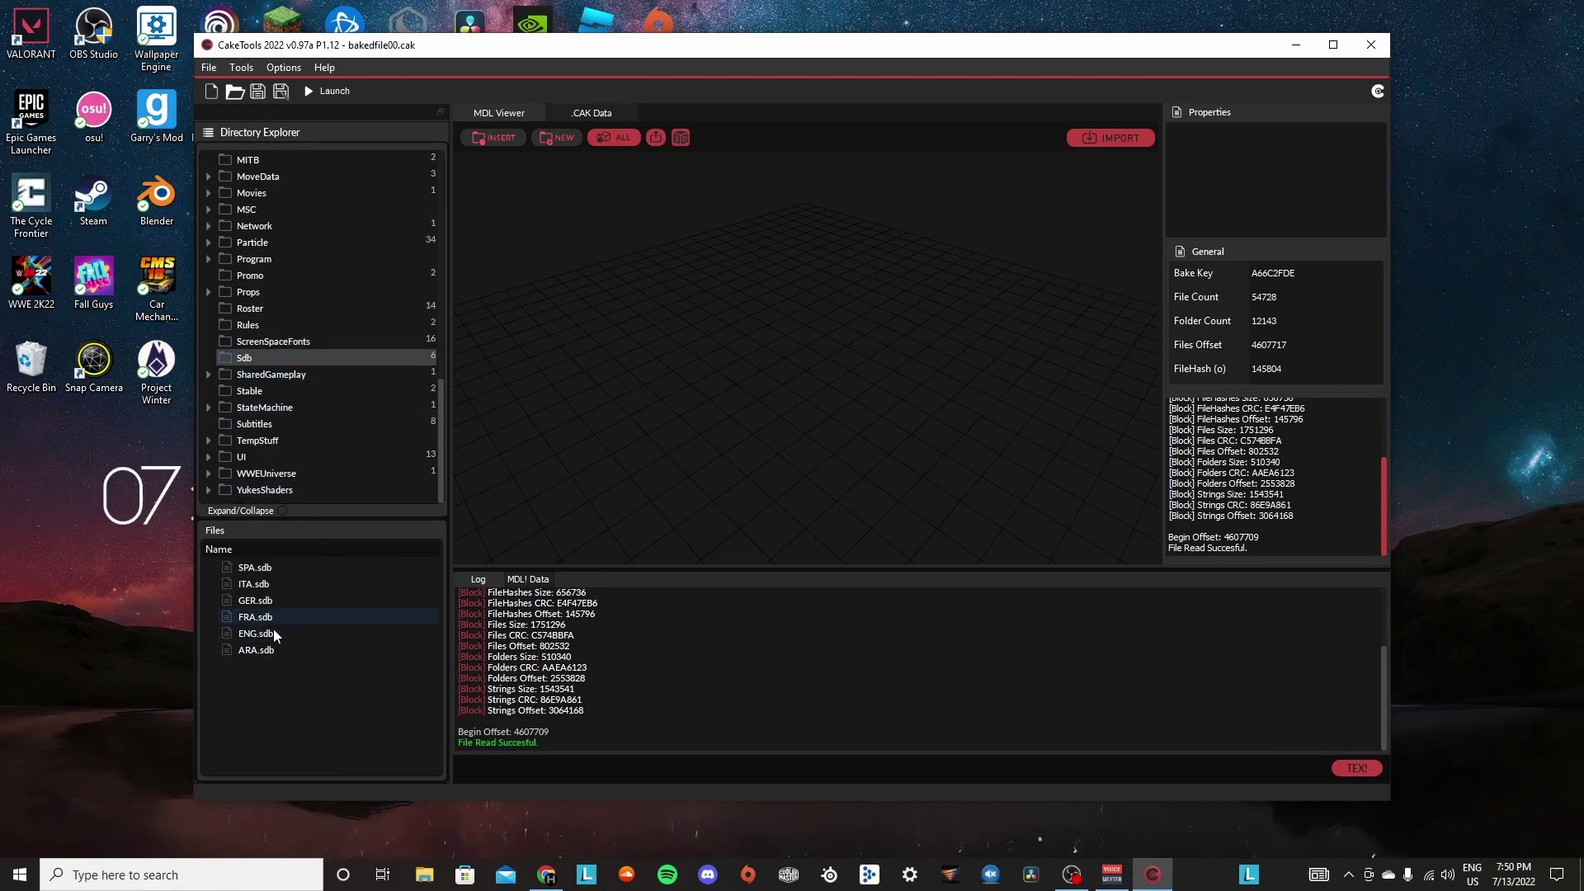
pyautogui.click(264, 633)
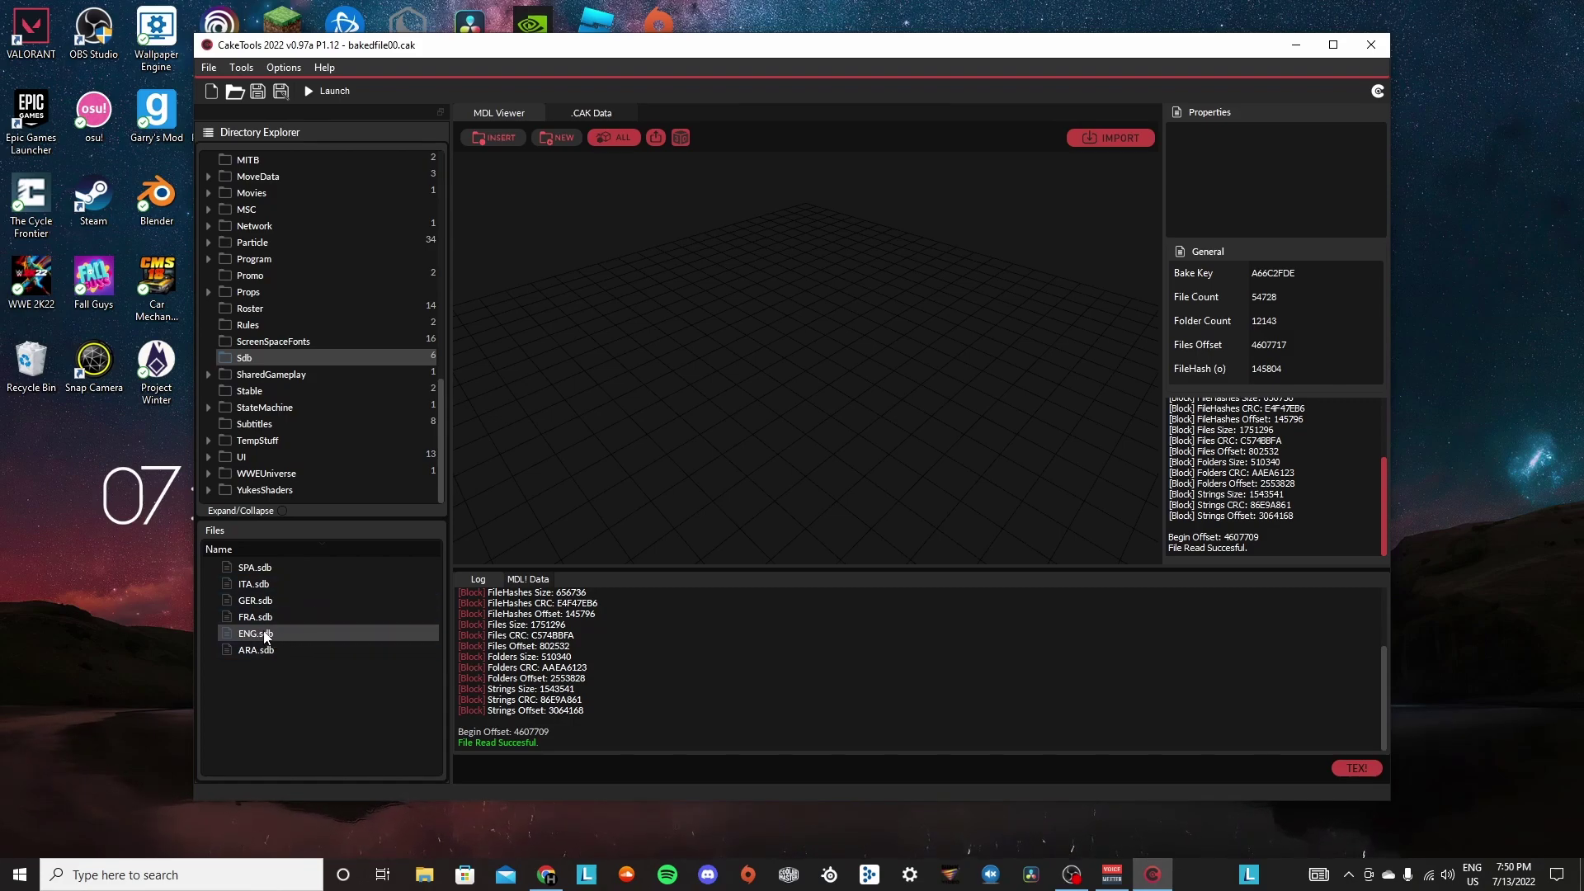
pyautogui.click(248, 582)
pyautogui.click(297, 602)
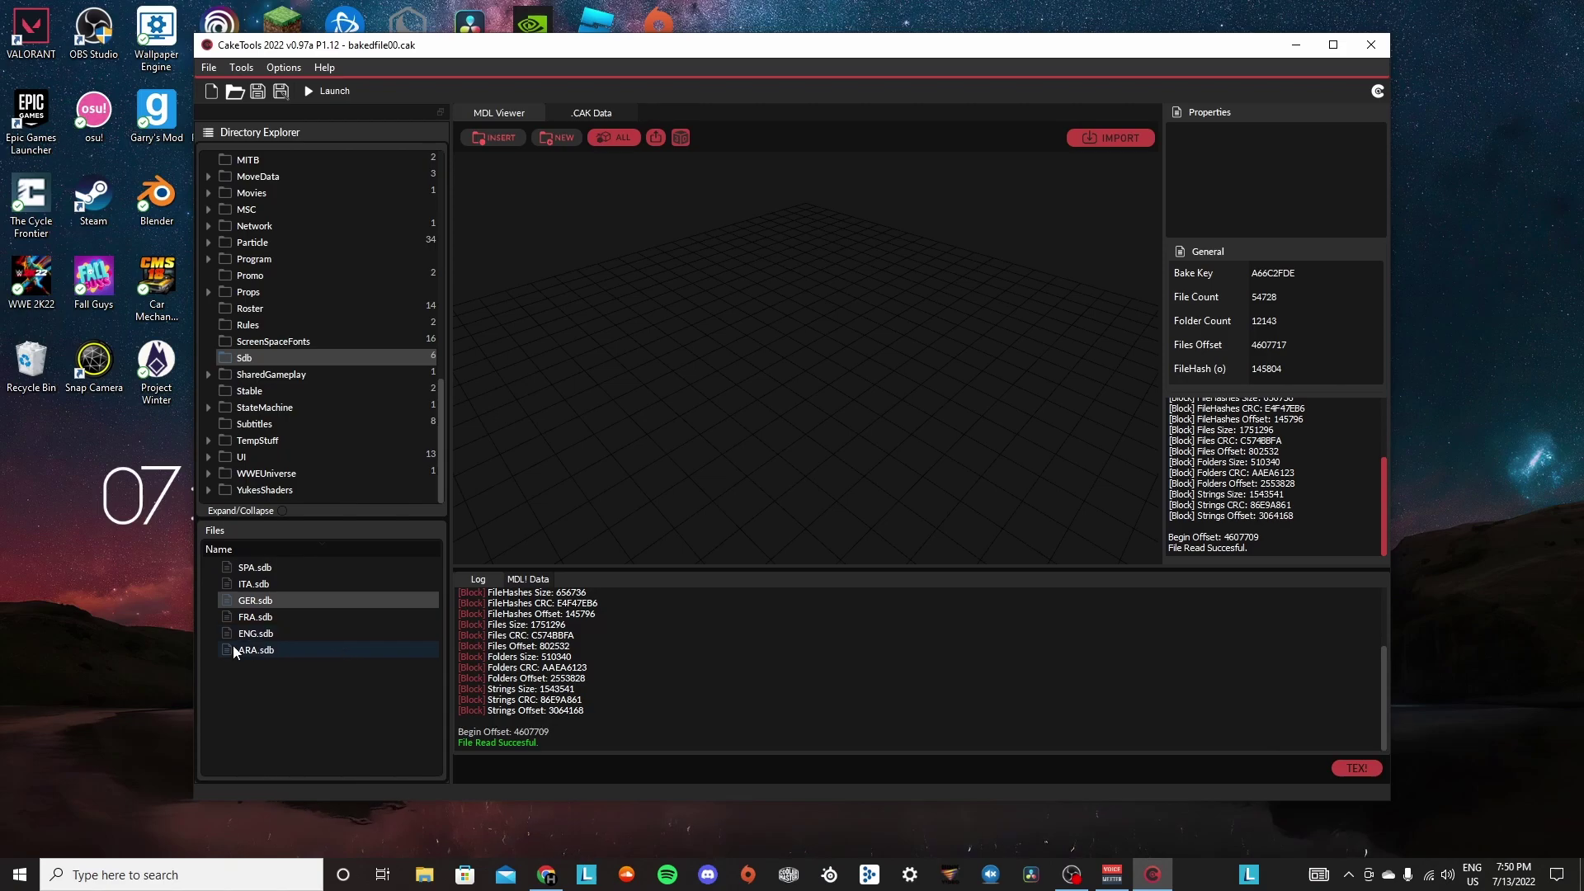
pyautogui.click(276, 639)
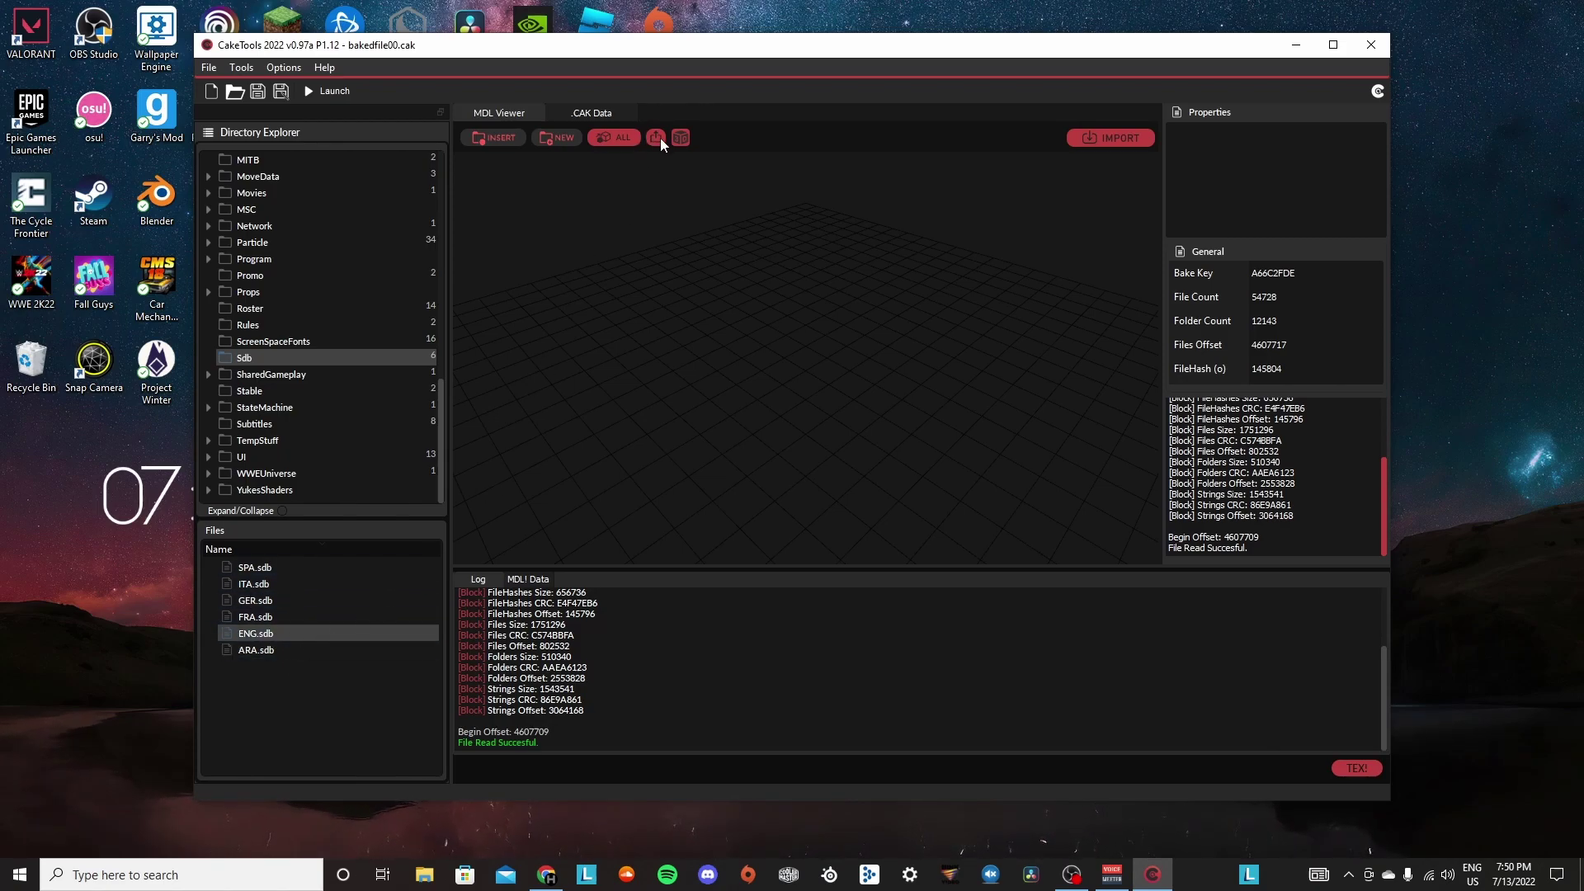
pyautogui.doubleClick(338, 632)
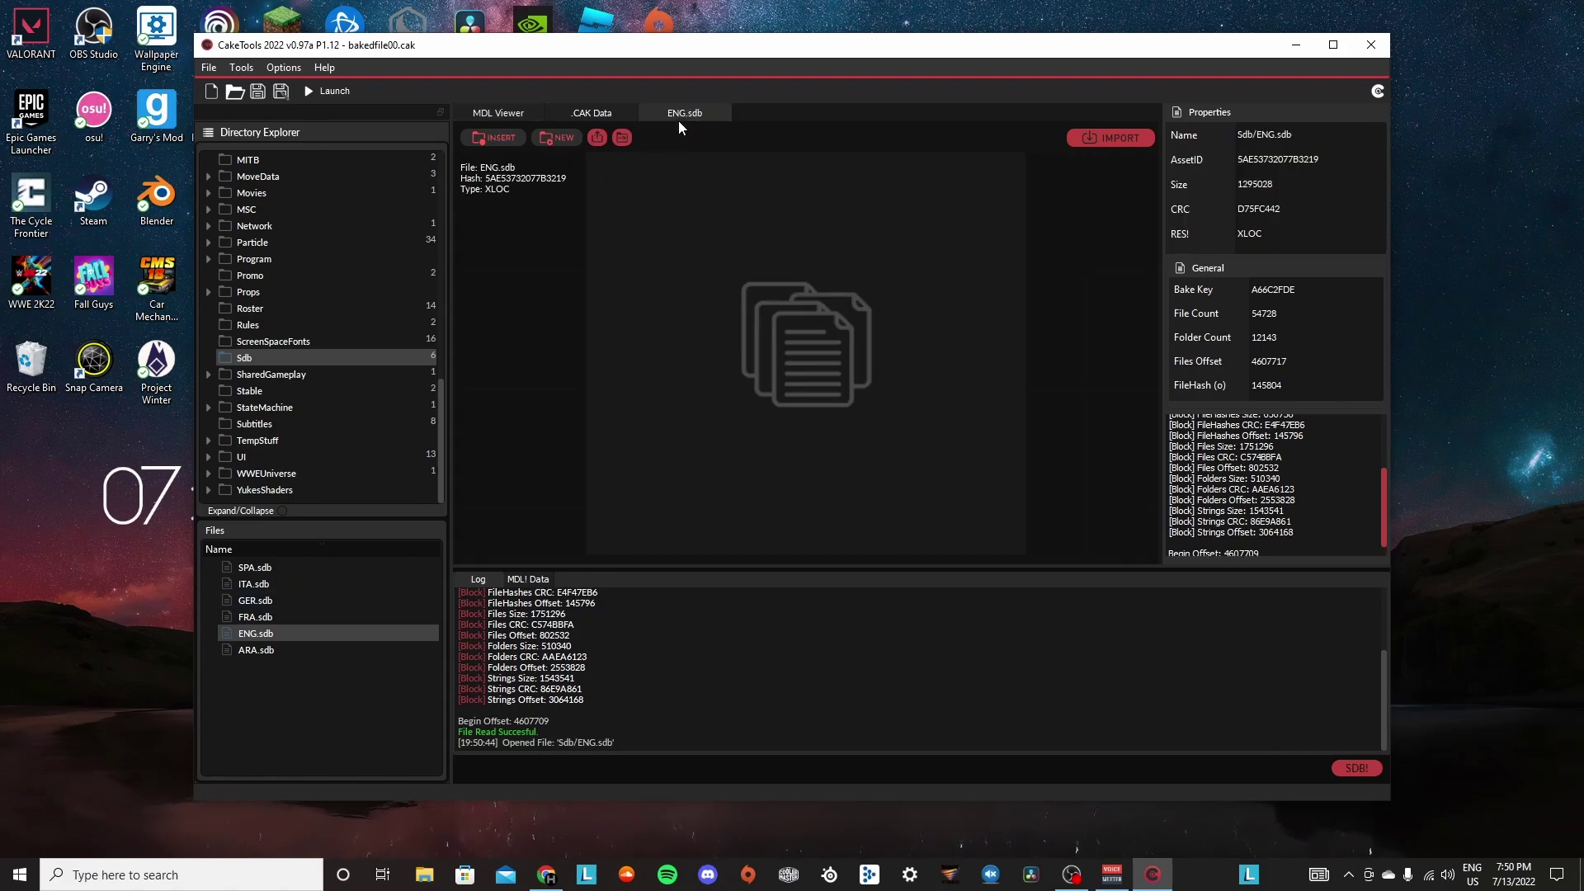
# Export ENG.sdb to Downloads, replacing the existing copy.
pyautogui.click(597, 137)
pyautogui.click(258, 241)
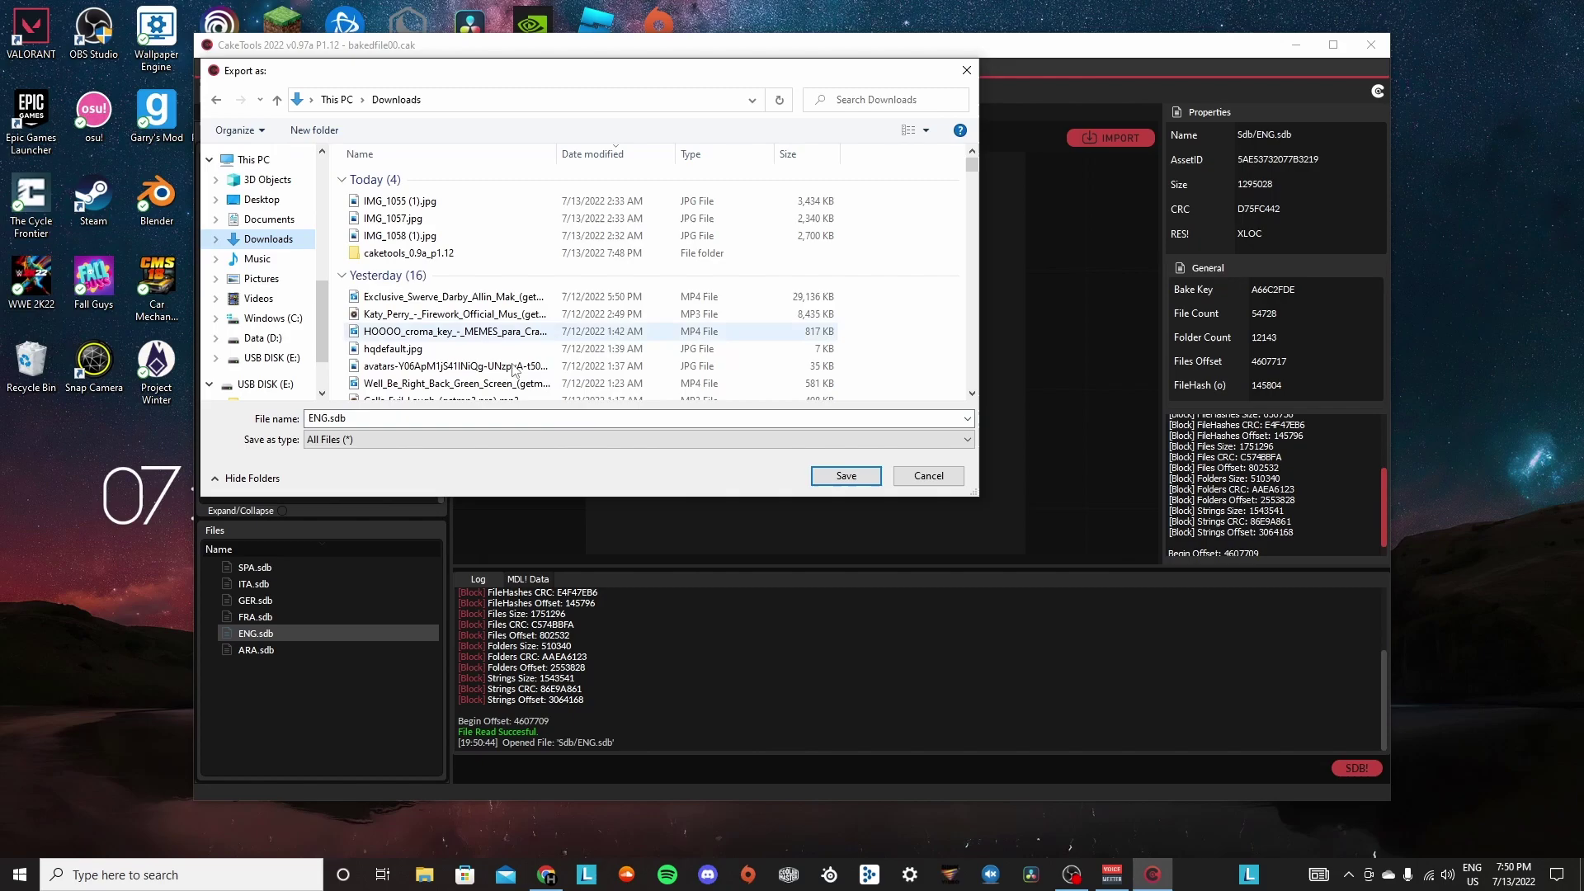
pyautogui.click(863, 485)
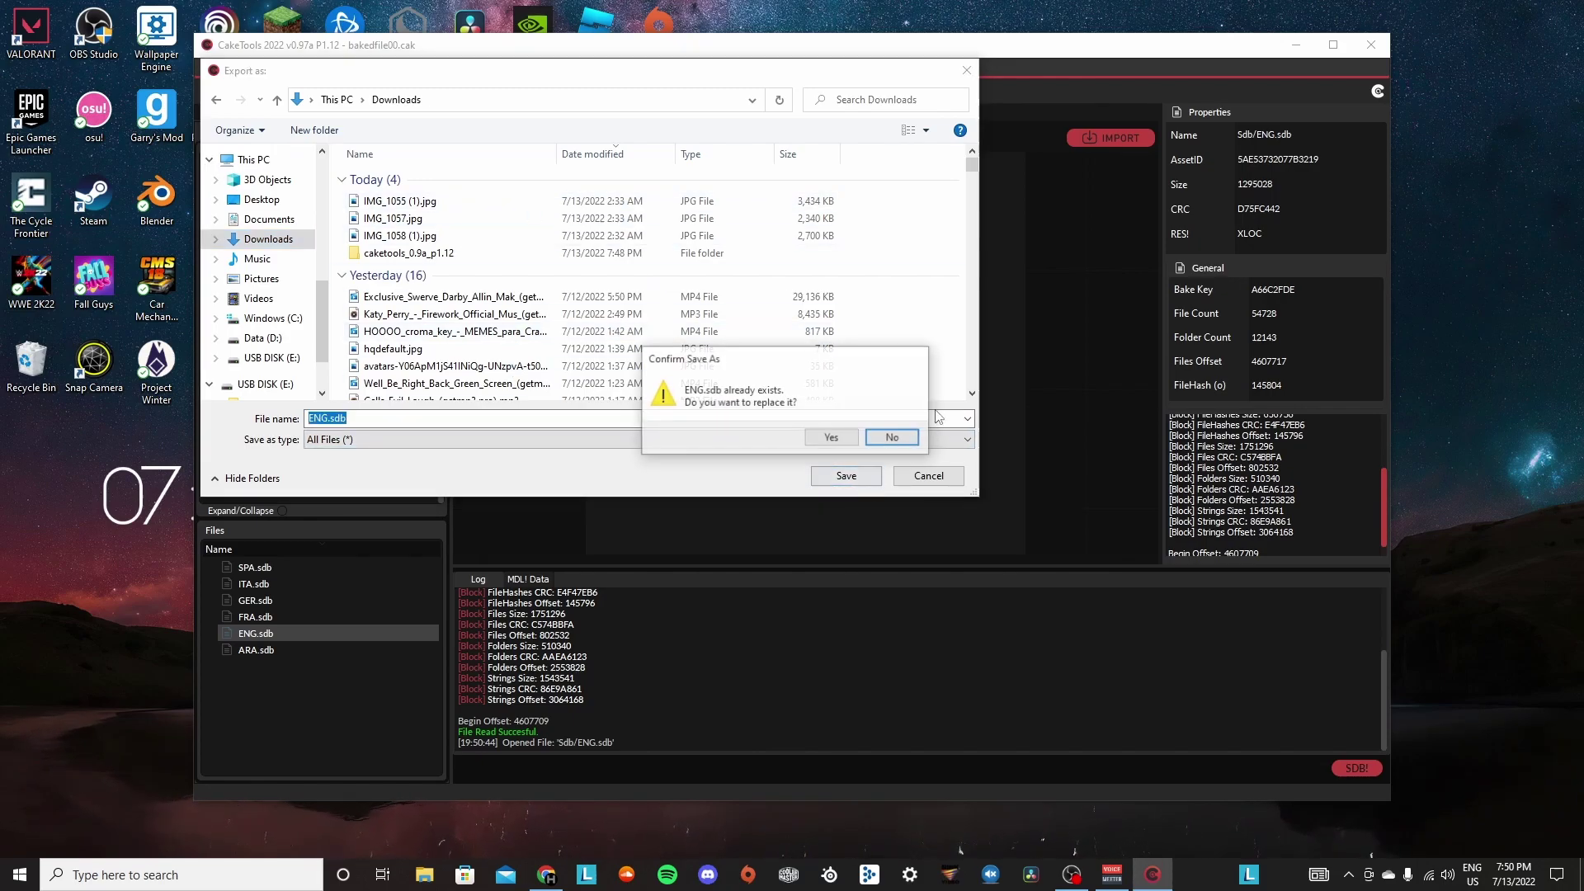
pyautogui.click(832, 438)
pyautogui.click(843, 454)
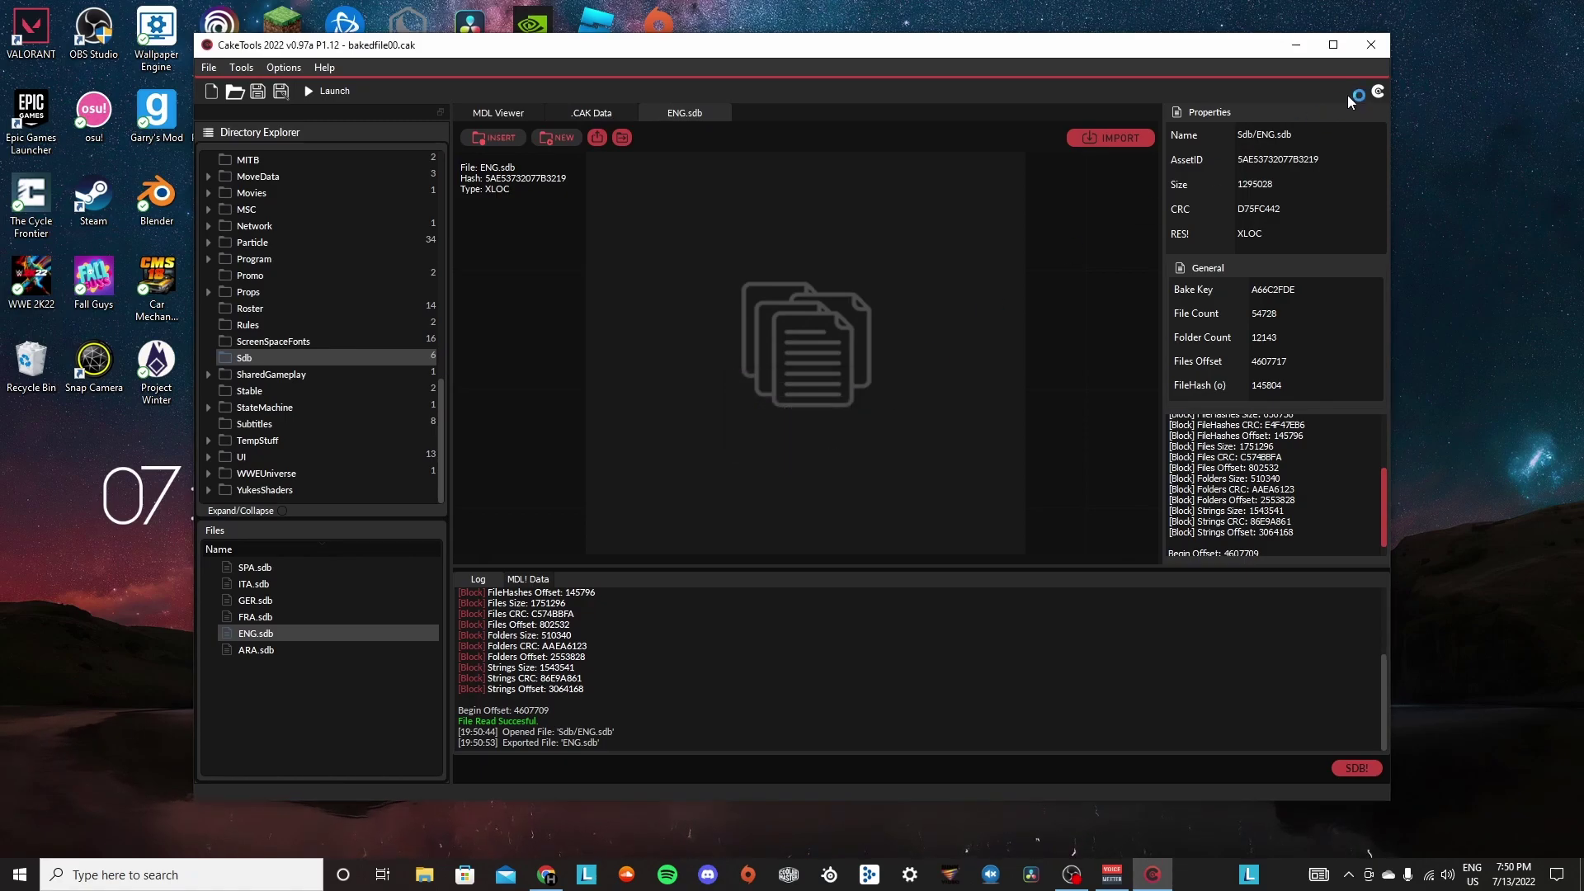
# Minimize CakeTools and select SDB_Editor.exe in Downloads\caketools_0.9a_p1.12\release.
pyautogui.click(1293, 46)
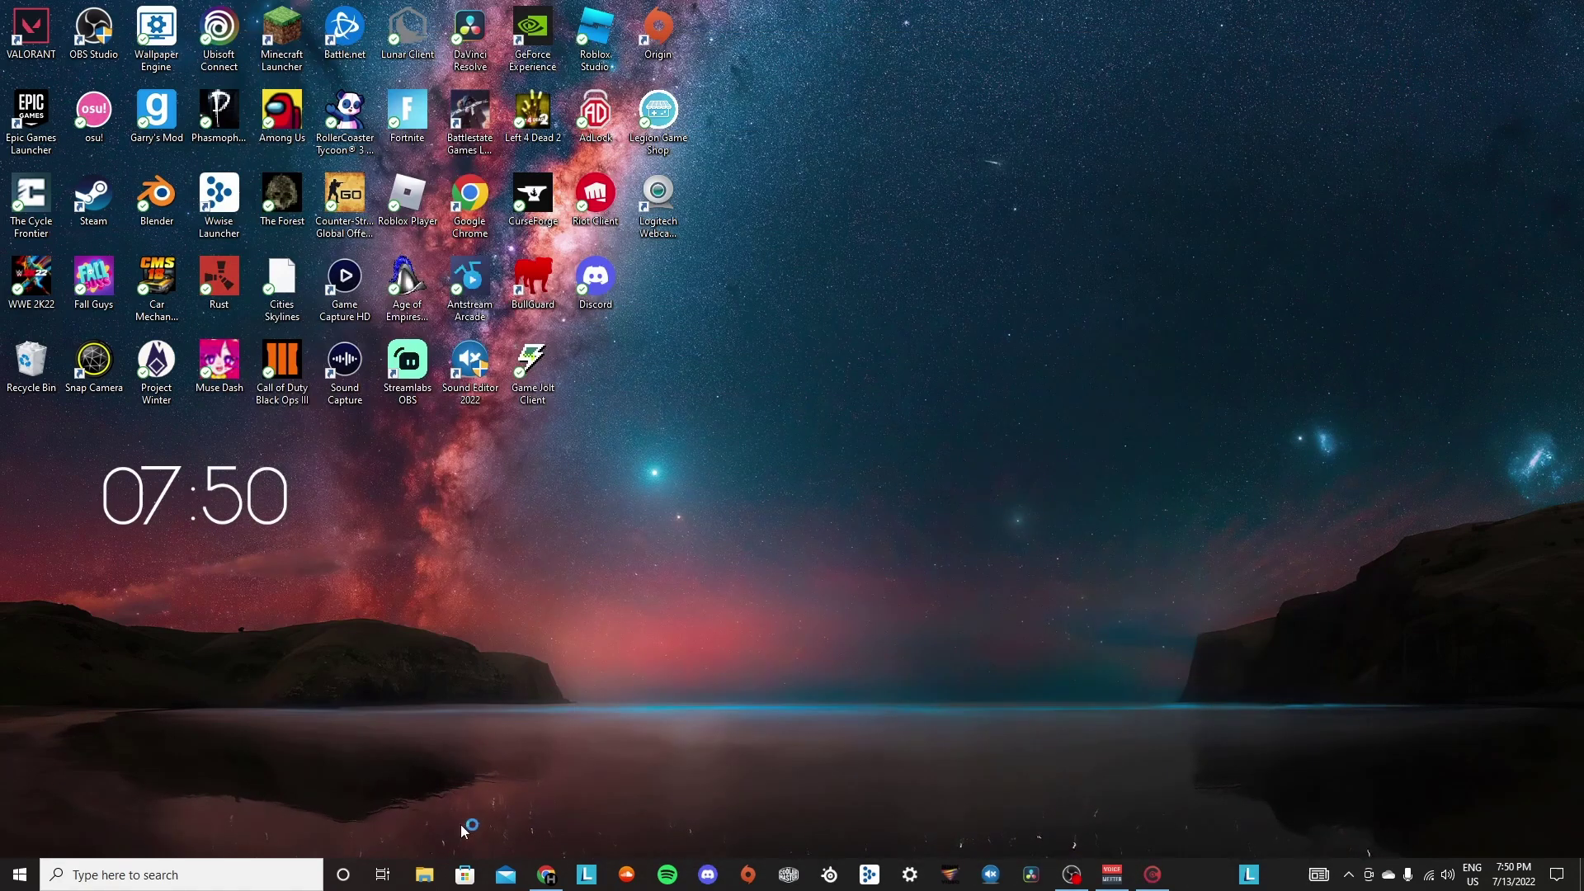
pyautogui.click(439, 883)
pyautogui.click(740, 335)
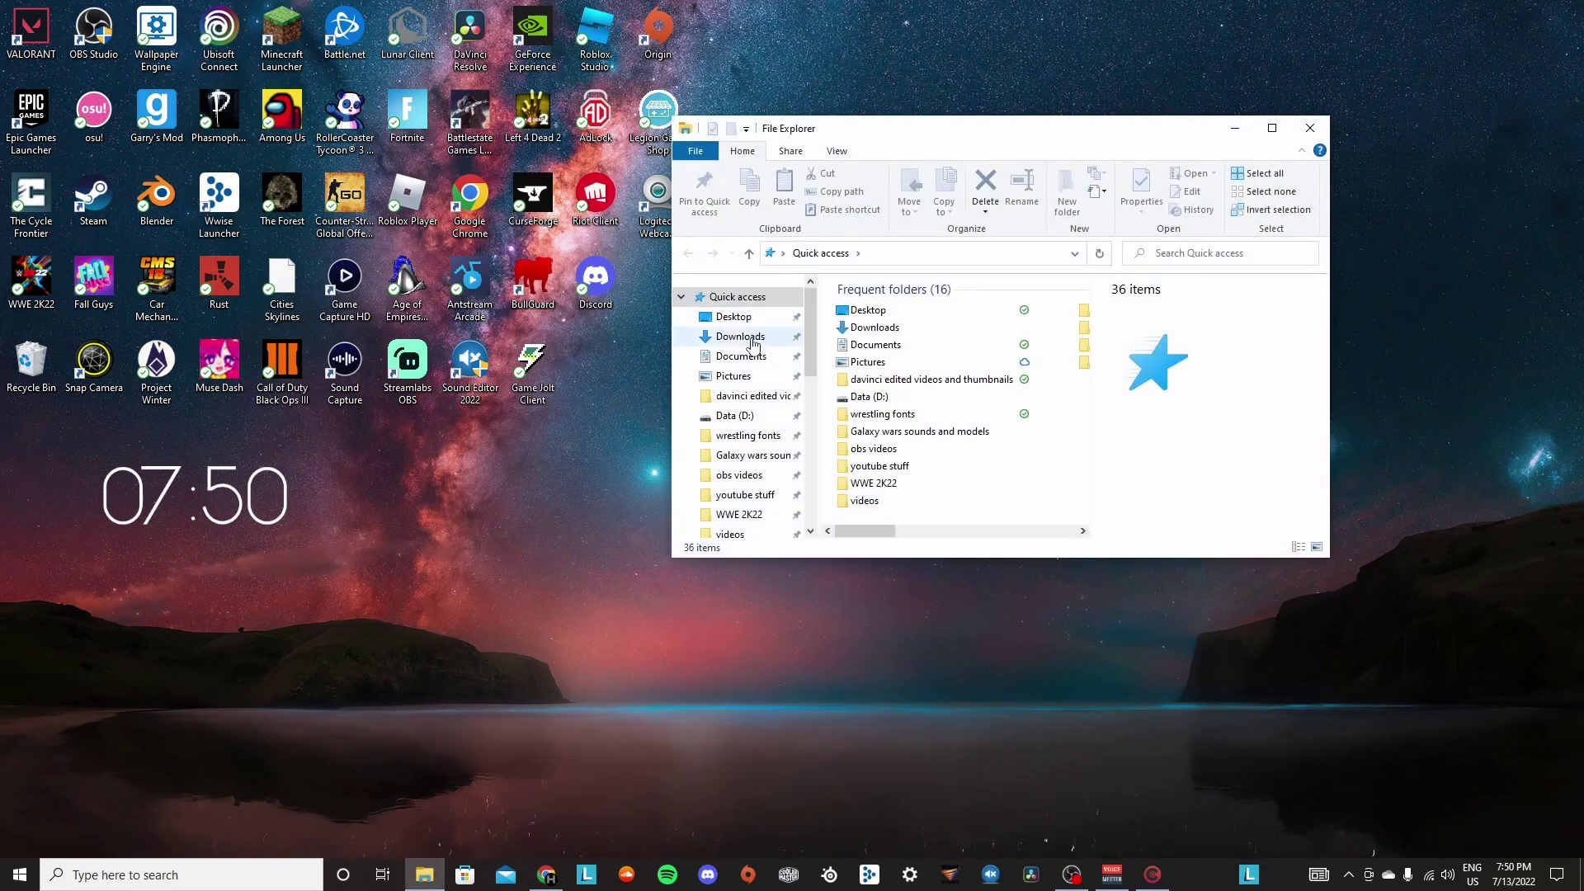
pyautogui.doubleClick(941, 399)
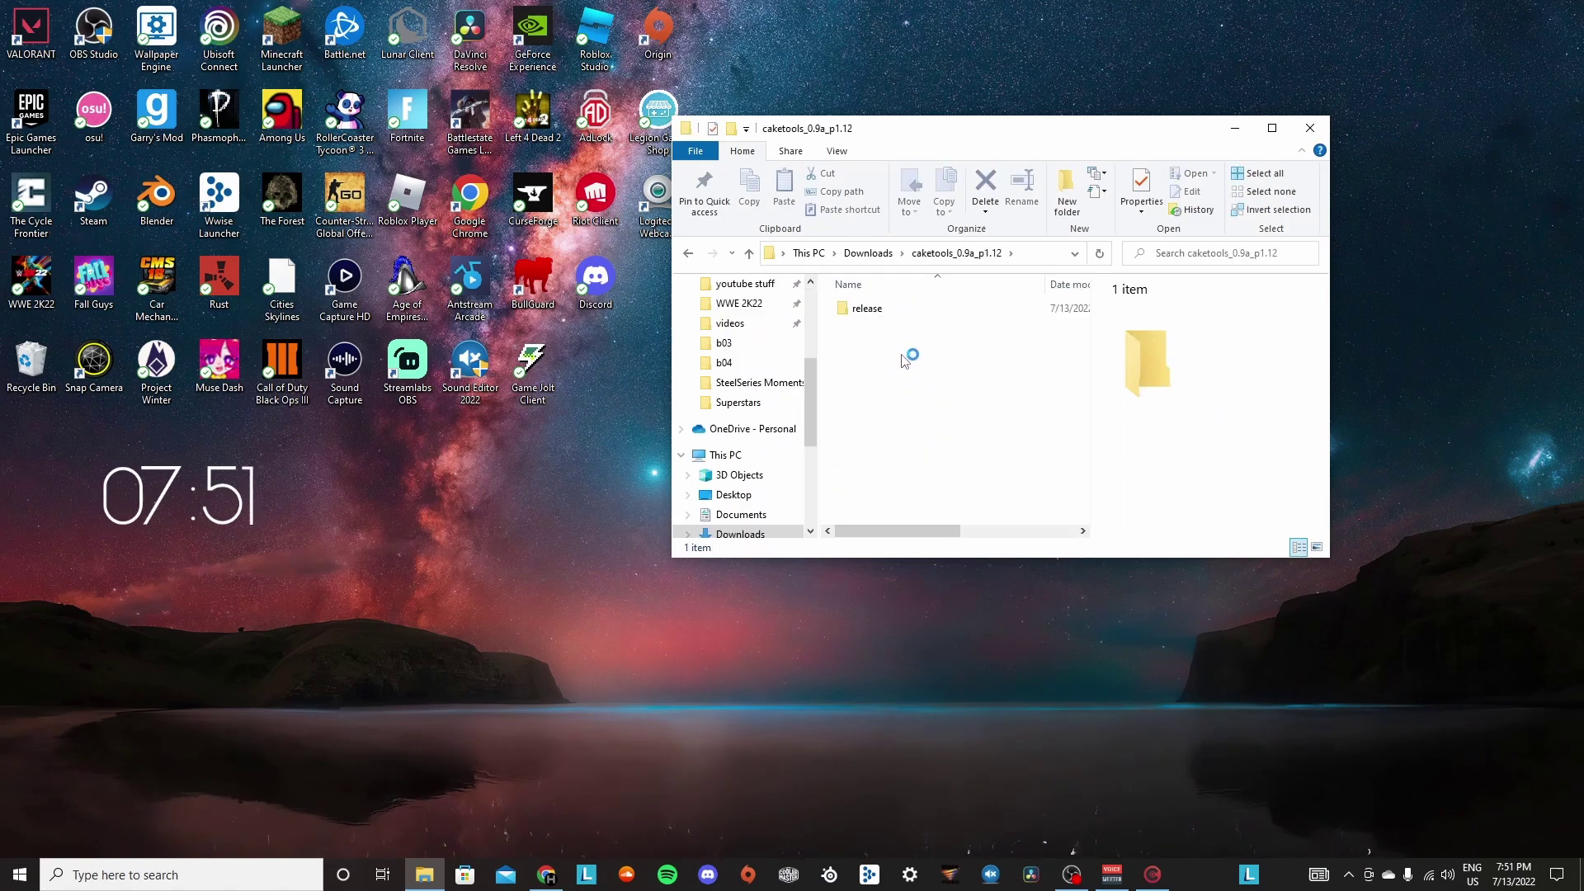
pyautogui.doubleClick(870, 310)
pyautogui.scroll(-5, 890, 429)
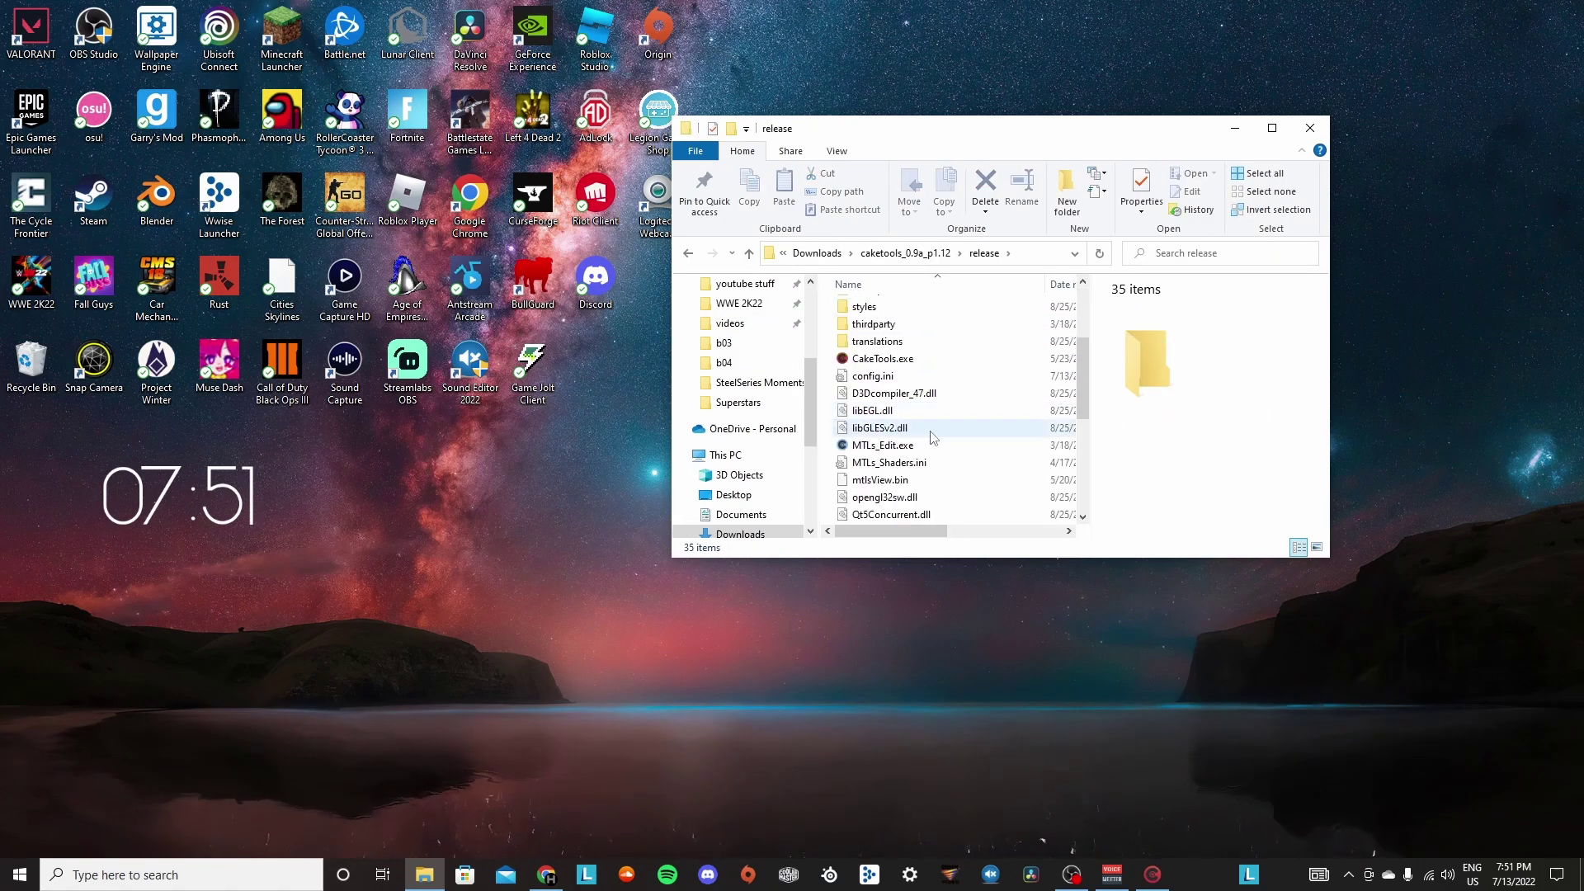
pyautogui.click(891, 446)
pyautogui.scroll(-5, 916, 478)
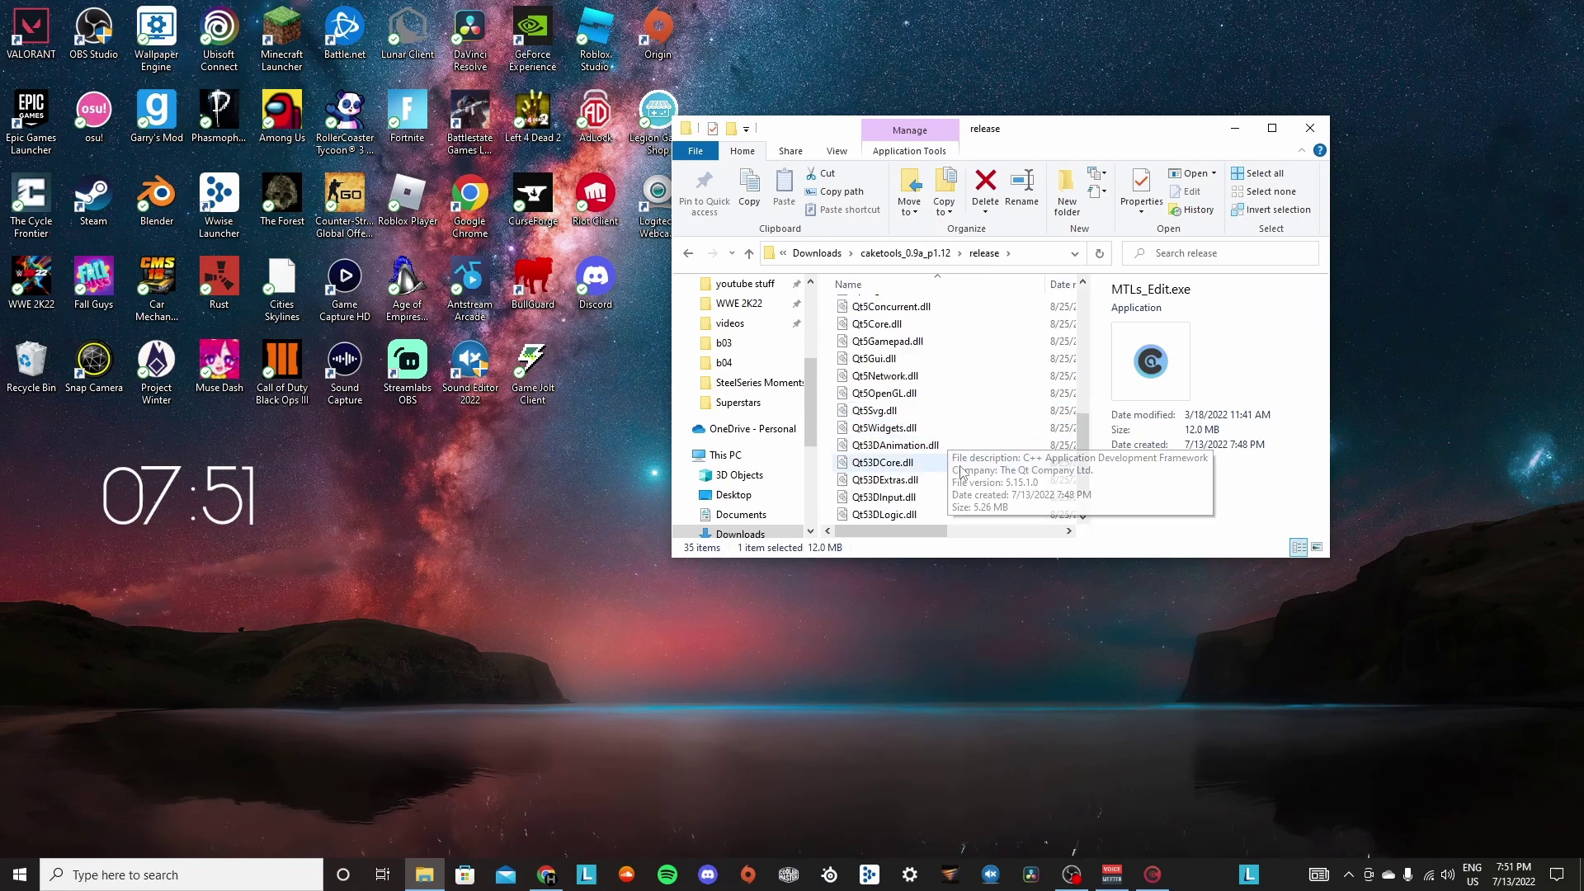
pyautogui.click(915, 515)
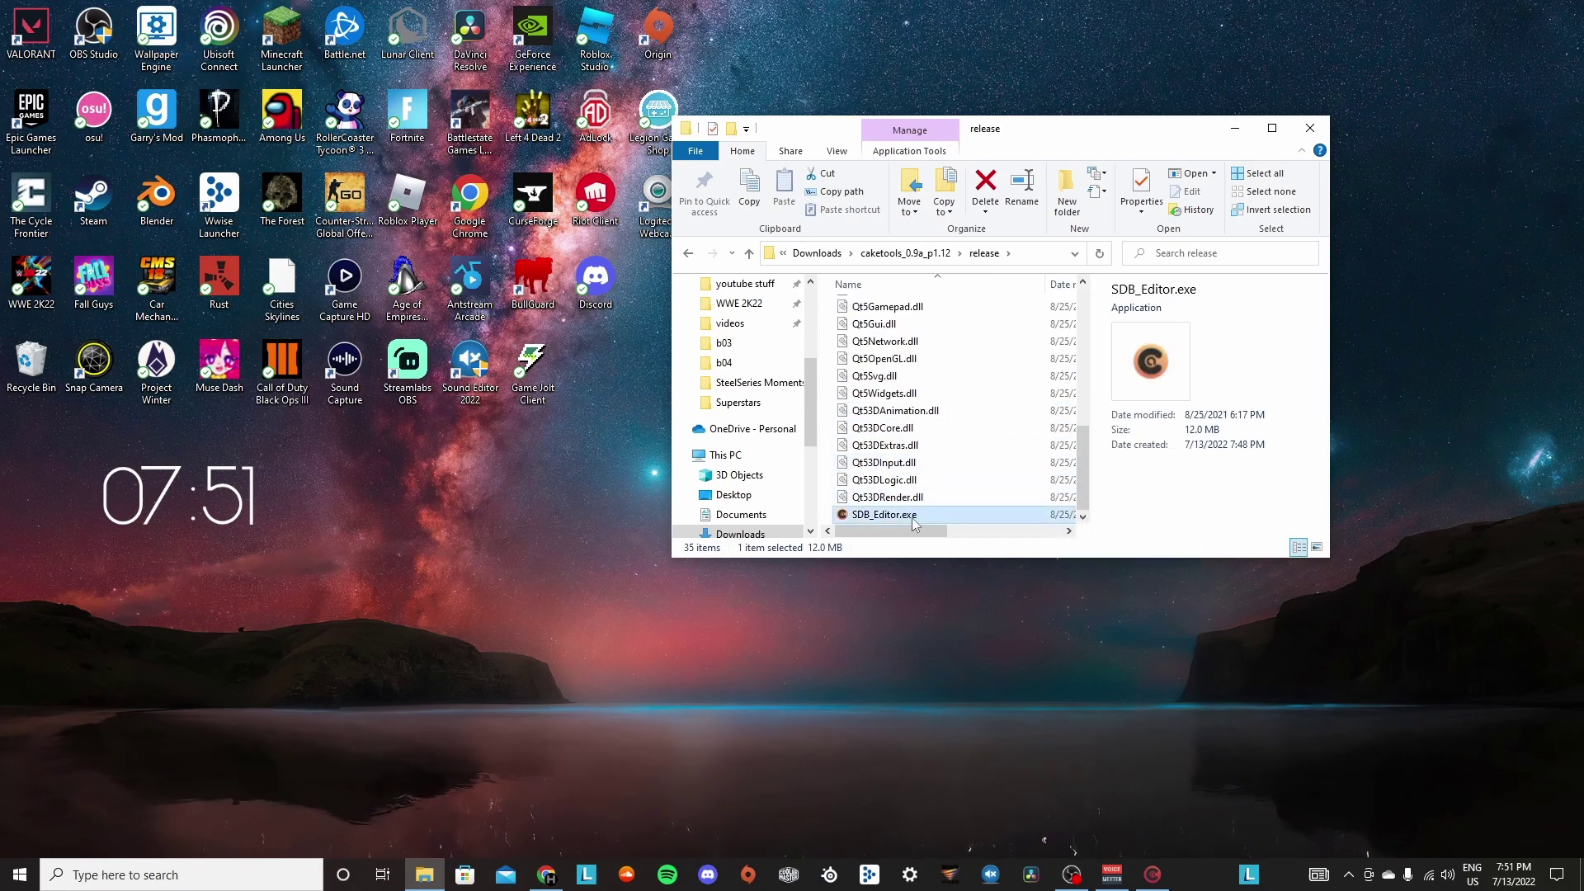
# Launch SDB_Editor.exe, load ENG.sdb from Downloads, and maximize the editor window.
pyautogui.doubleClick(913, 518)
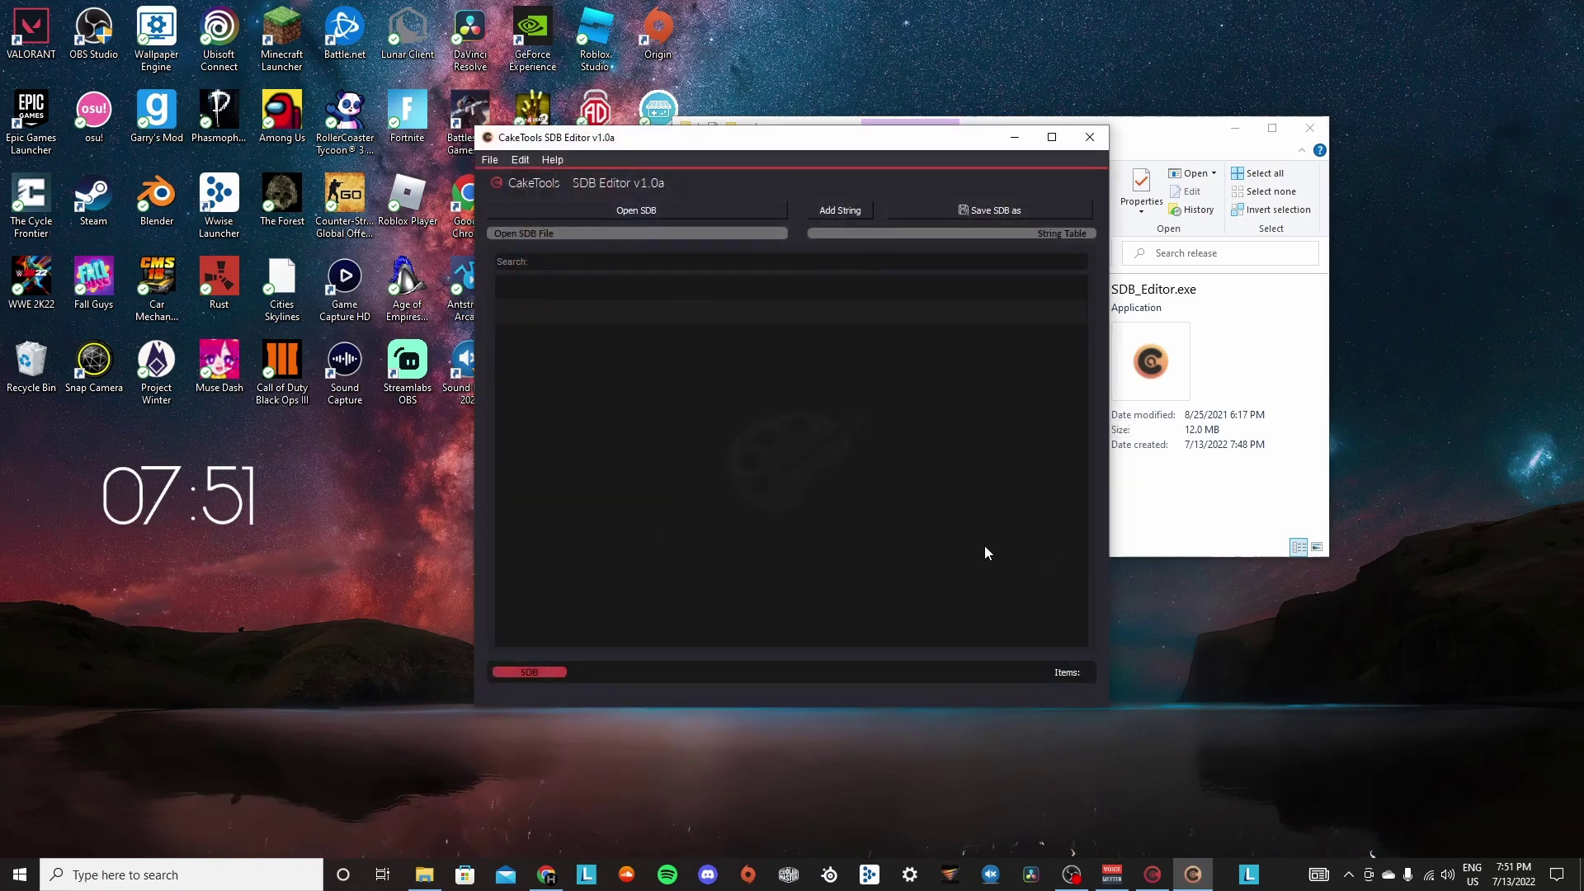
pyautogui.moveTo(785, 139); pyautogui.dragTo(764, 131)
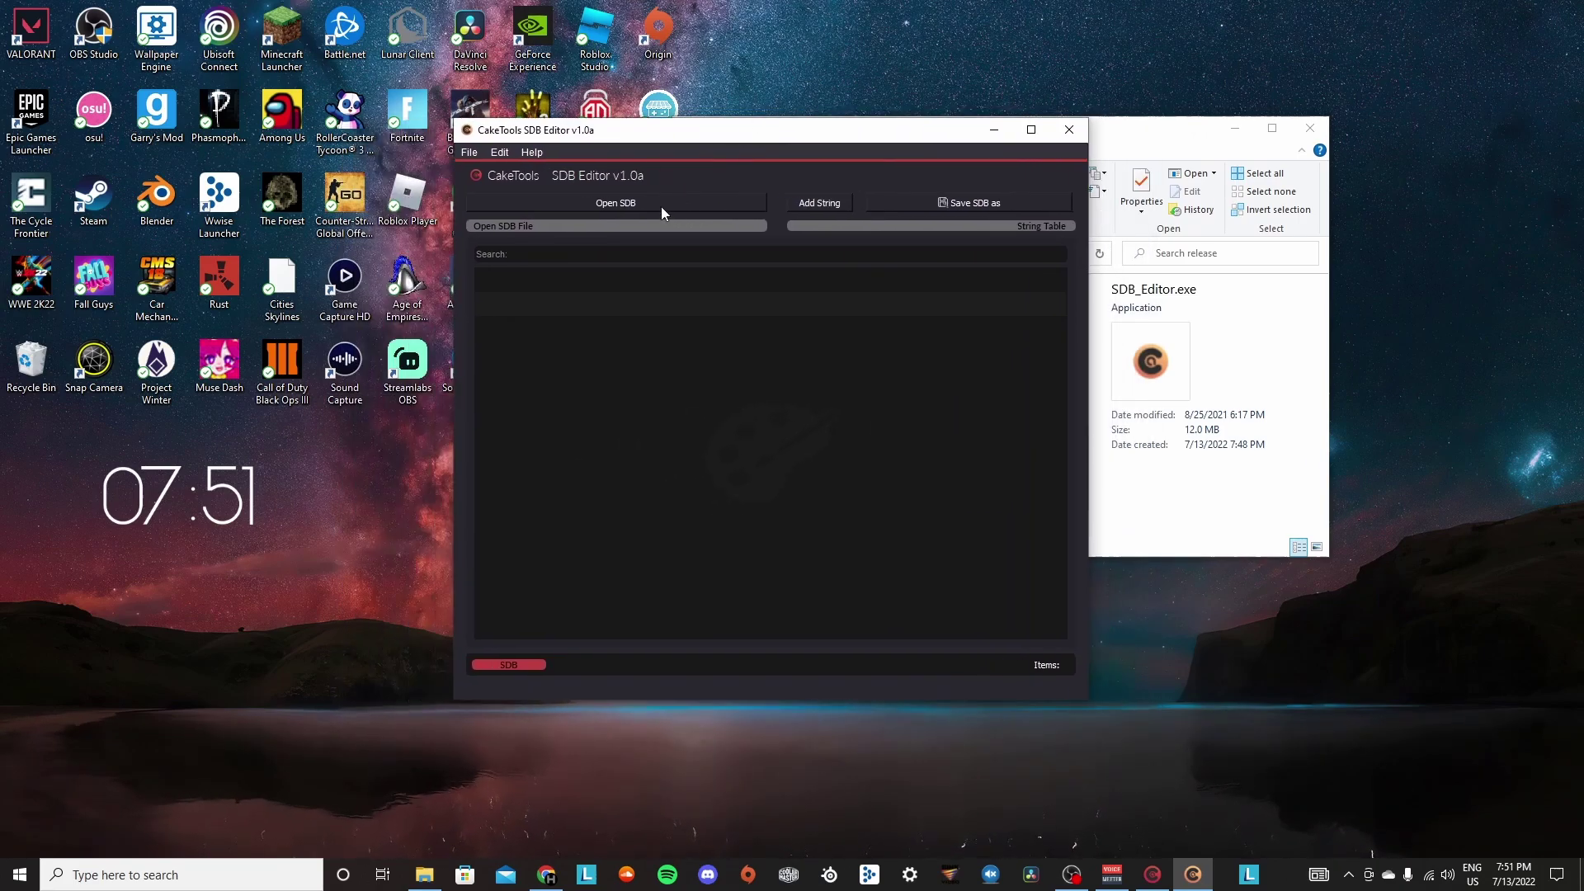
pyautogui.click(661, 206)
pyautogui.click(528, 369)
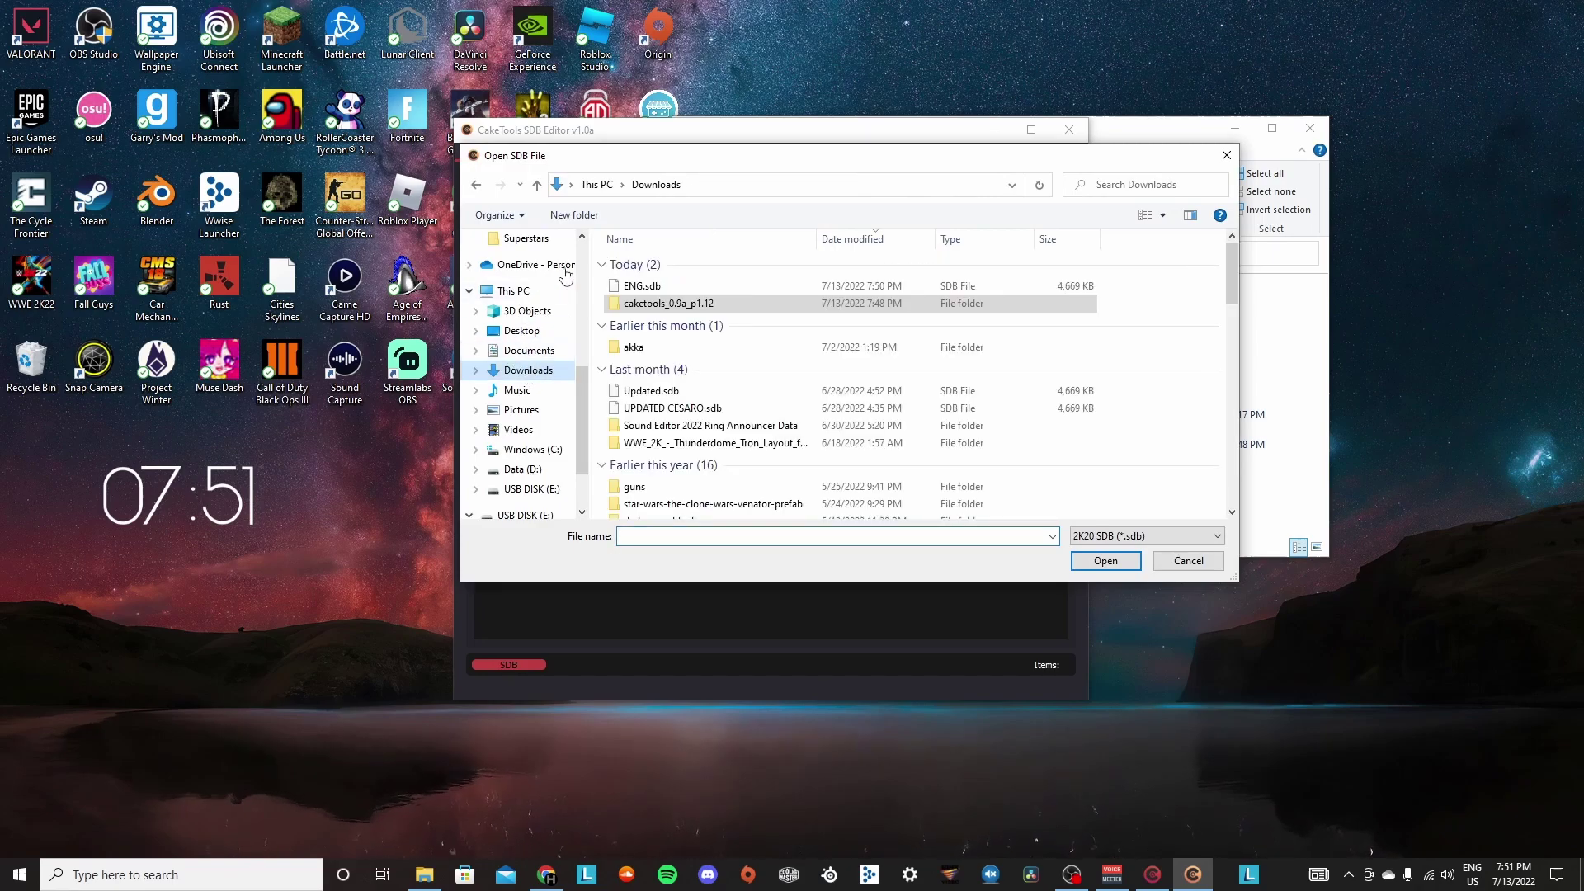
pyautogui.click(915, 285)
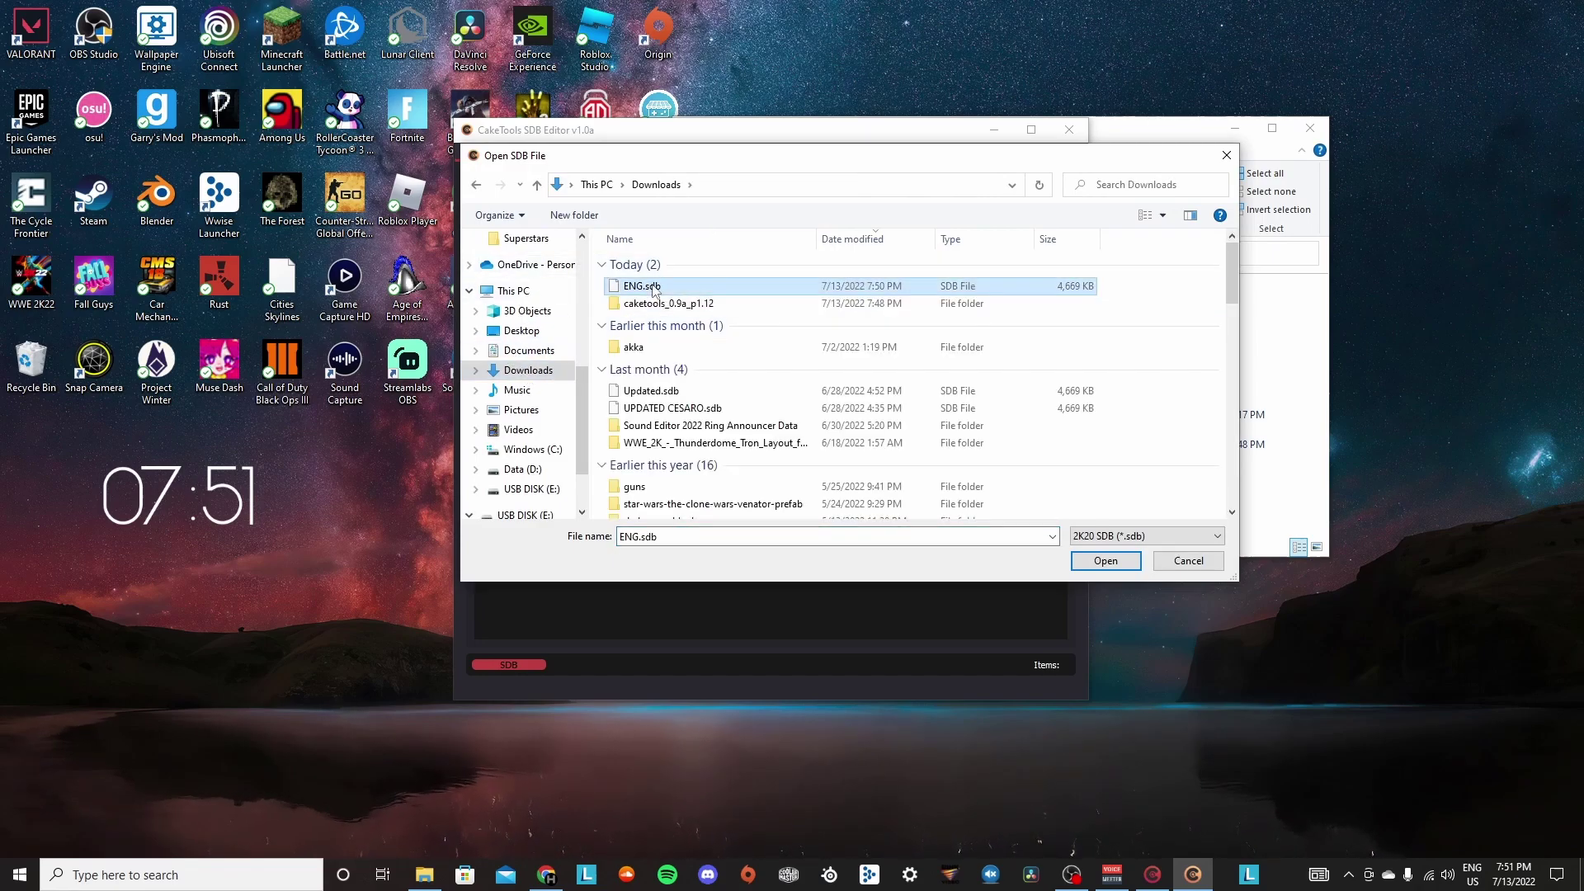
pyautogui.click(1100, 563)
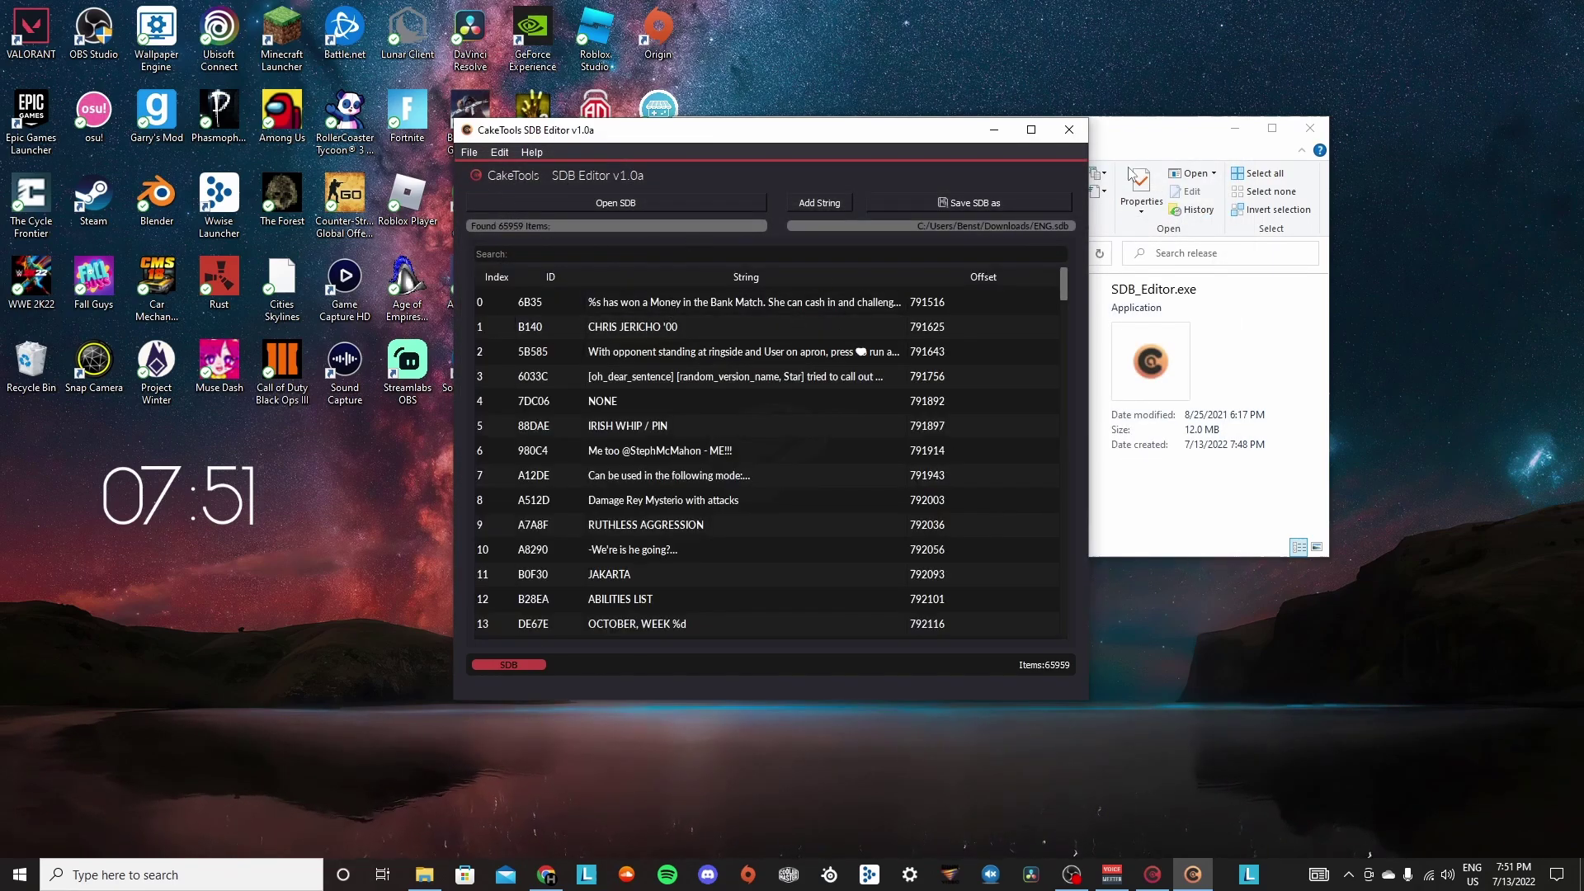
pyautogui.click(1030, 130)
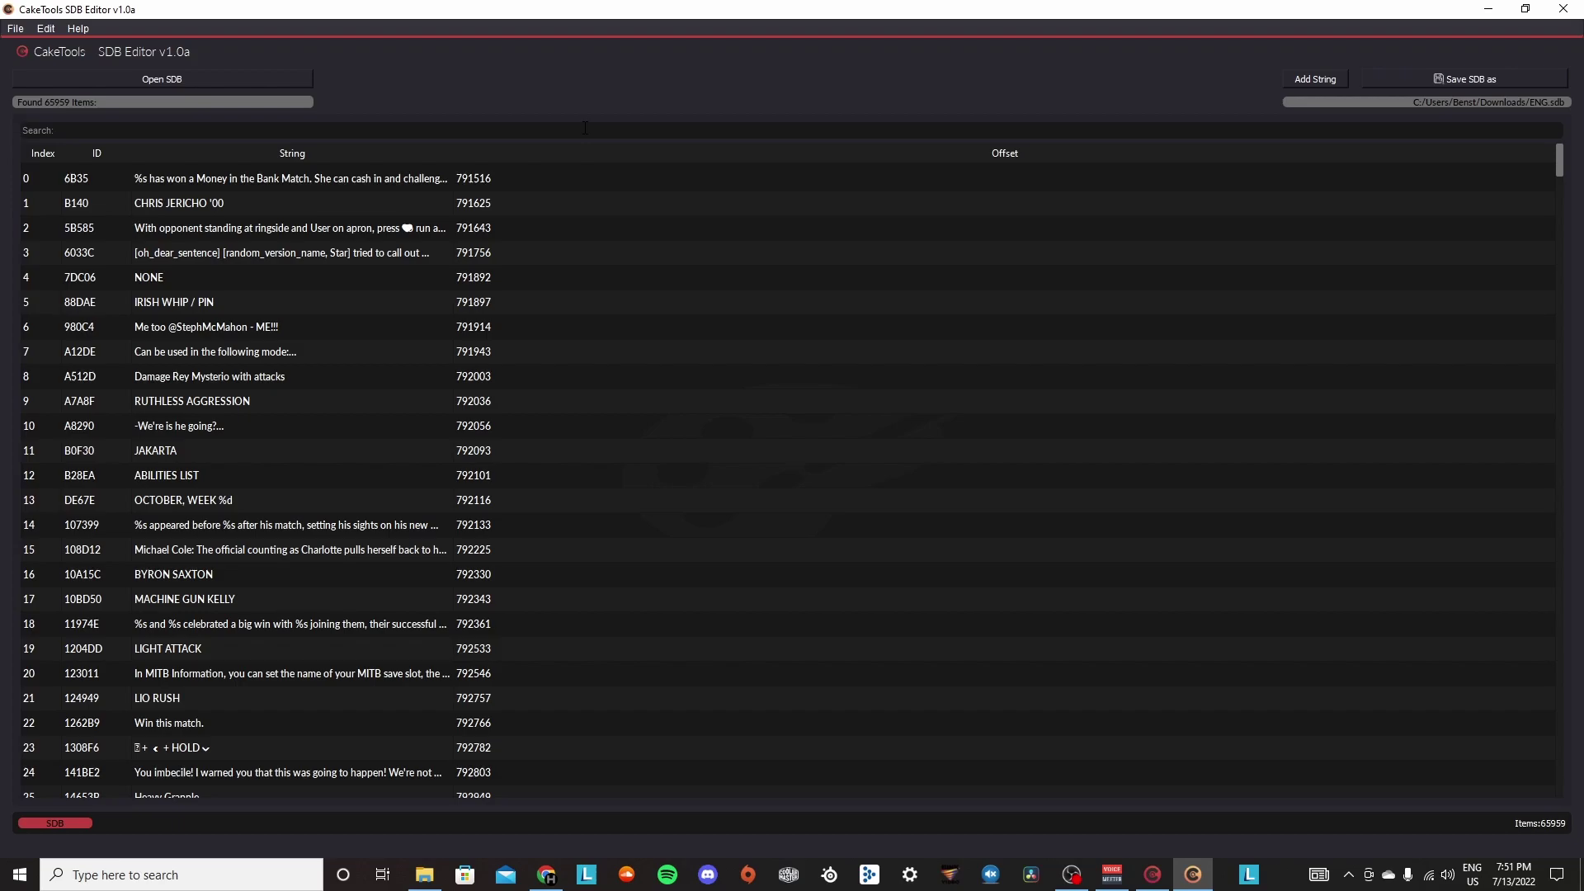
# Filter the strings for CESARO and start editing its row 3801 entry.
pyautogui.write('CESARO')
pyautogui.press('Return')
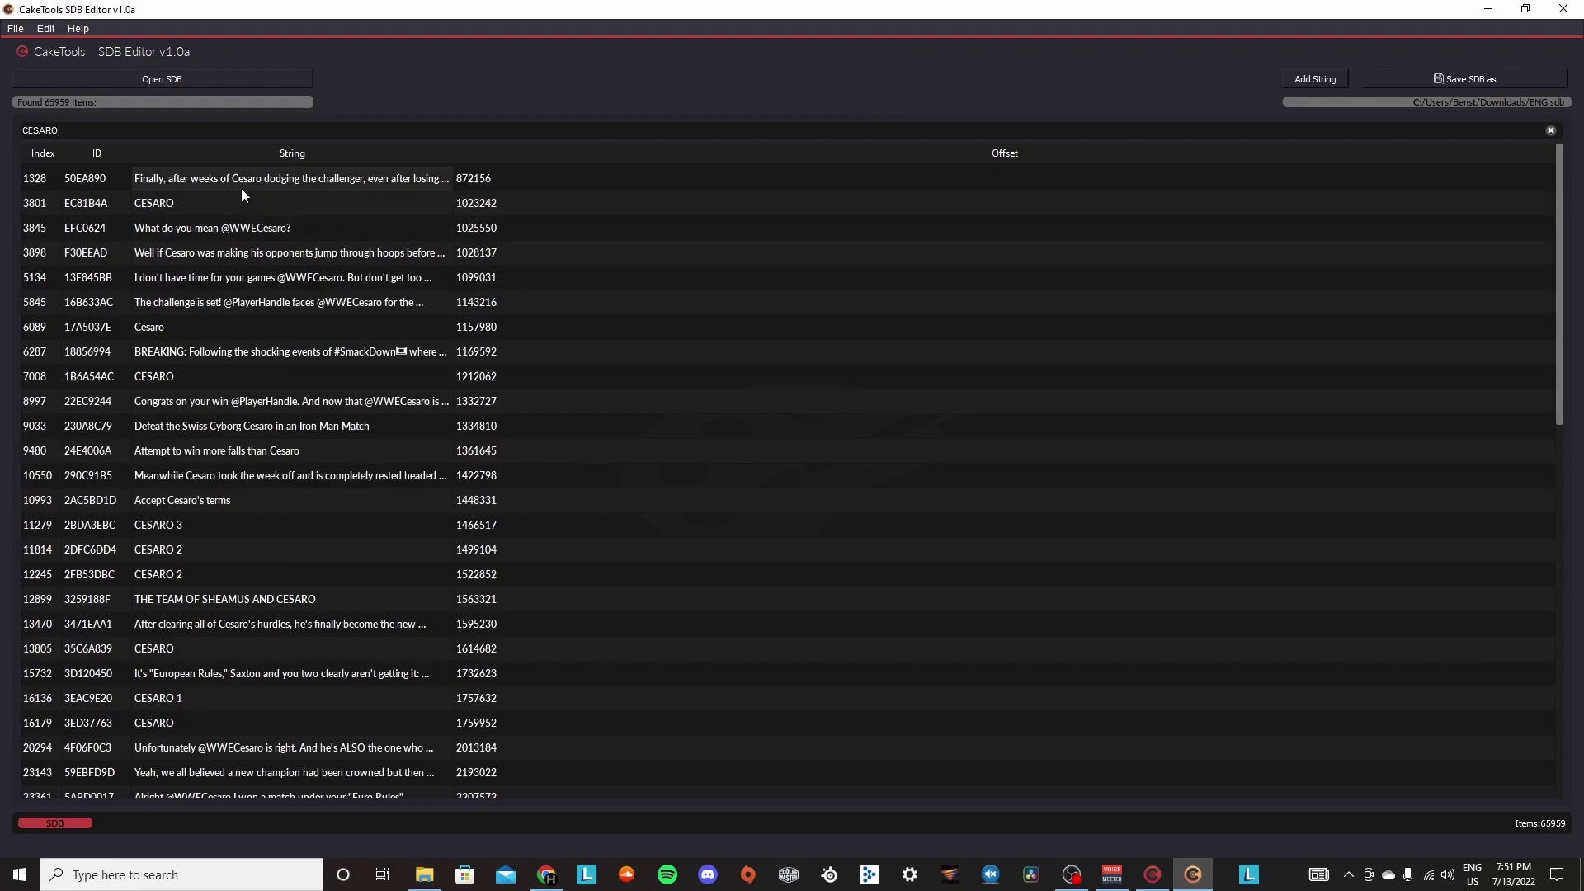
pyautogui.scroll(-3, 591, 363)
pyautogui.scroll(-6, 588, 384)
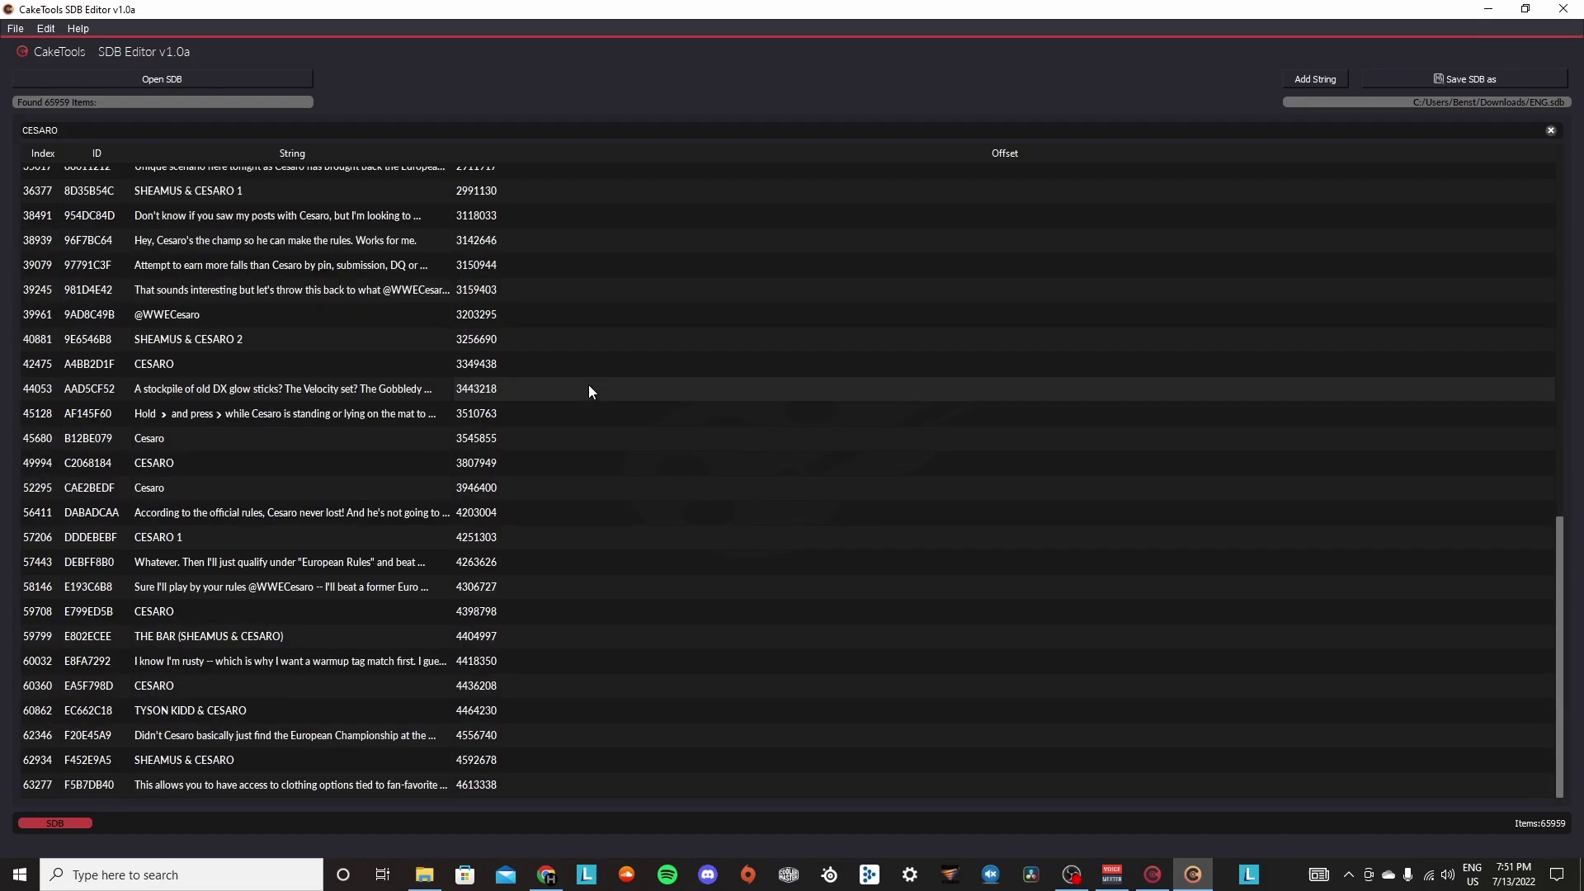
pyautogui.scroll(8, 347, 532)
pyautogui.scroll(3, 347, 532)
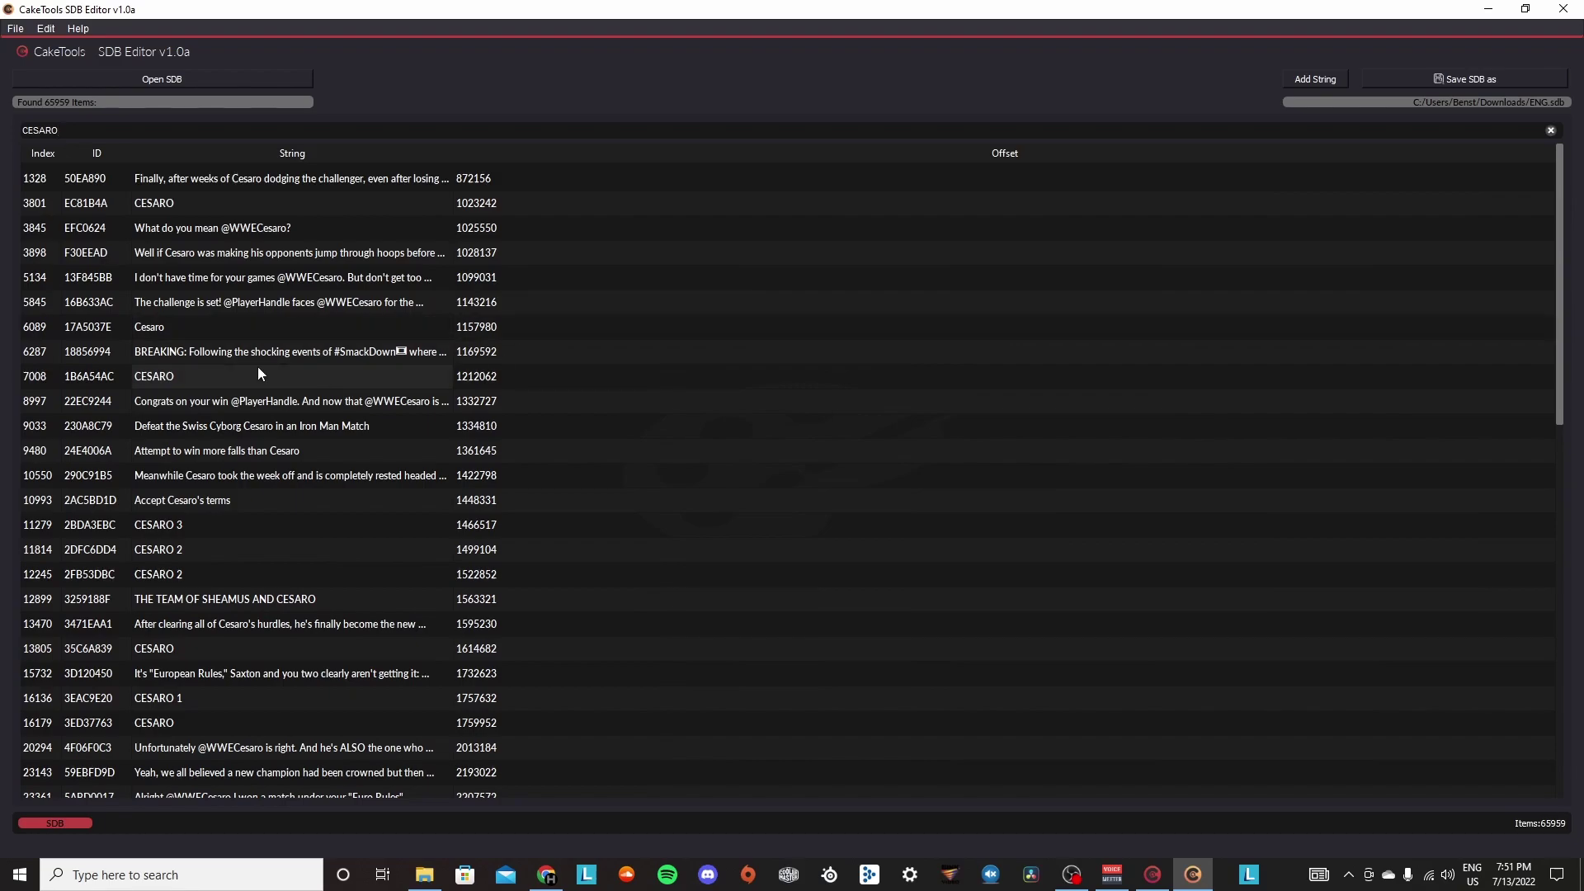
pyautogui.doubleClick(218, 202)
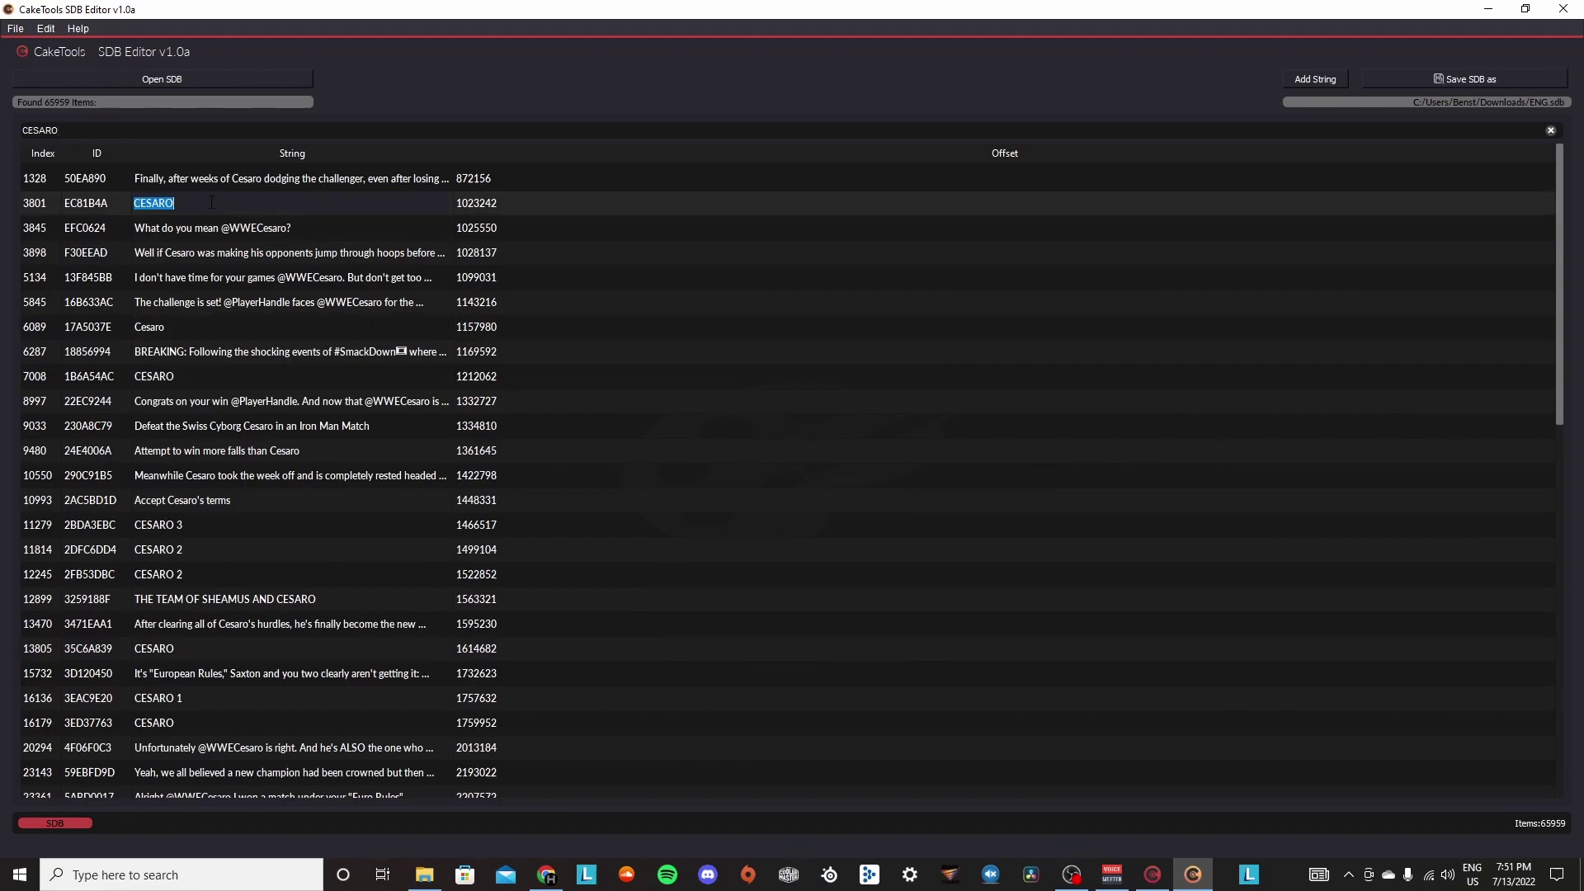
# Search 'john morrison' and retype its name strings as JOHNNY ELITE.
pyautogui.moveTo(263, 123); pyautogui.dragTo(3, 113)
pyautogui.write('john morrison')
pyautogui.doubleClick(250, 175)
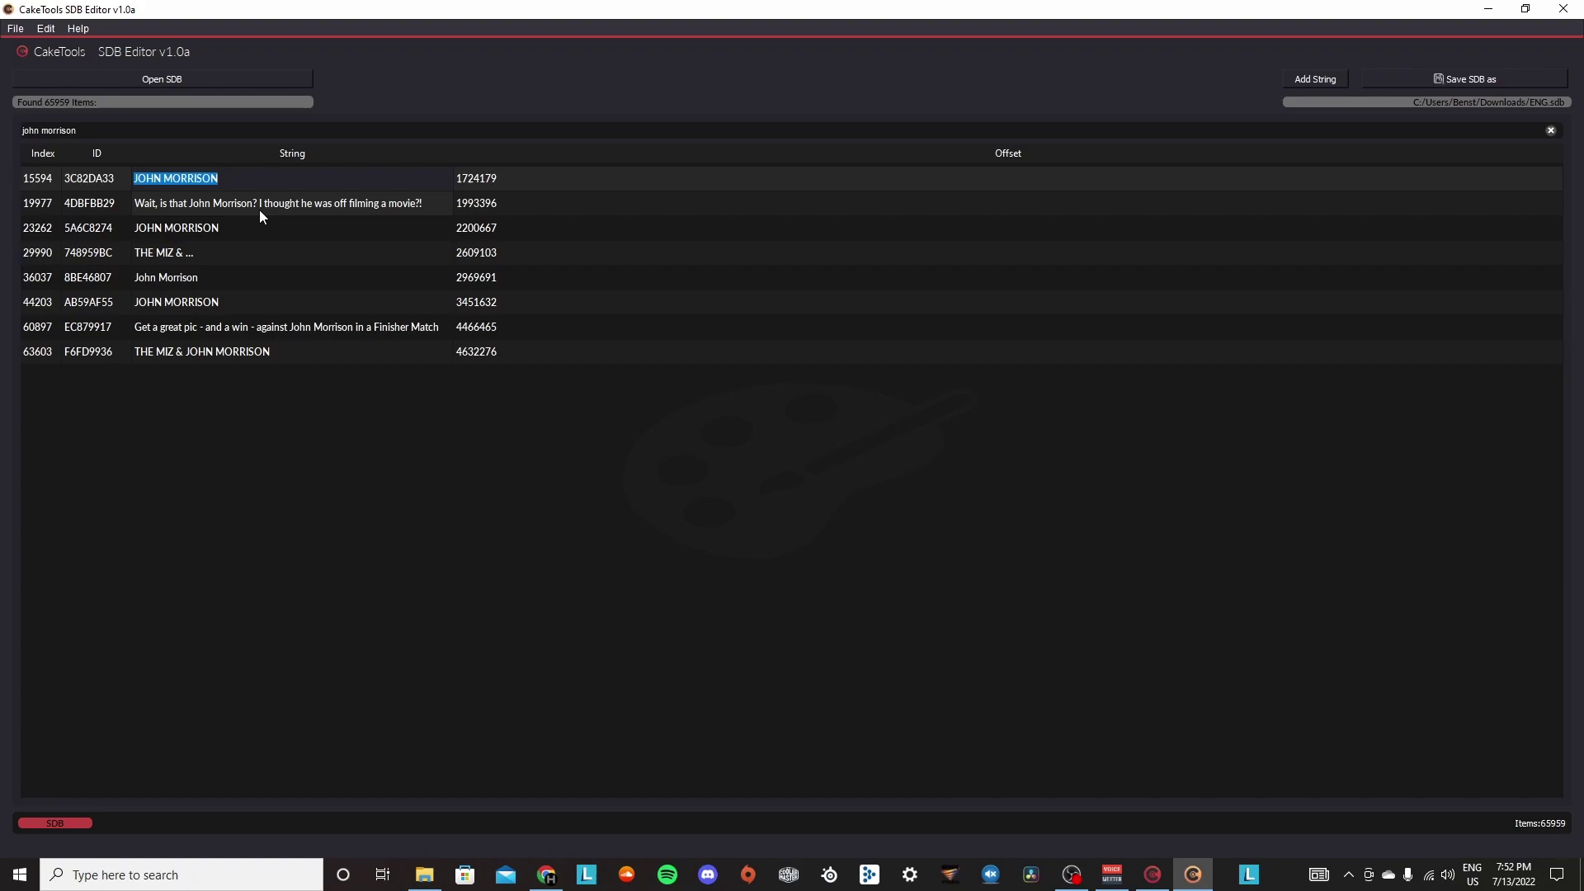
pyautogui.write('JOHNNY ELITE')
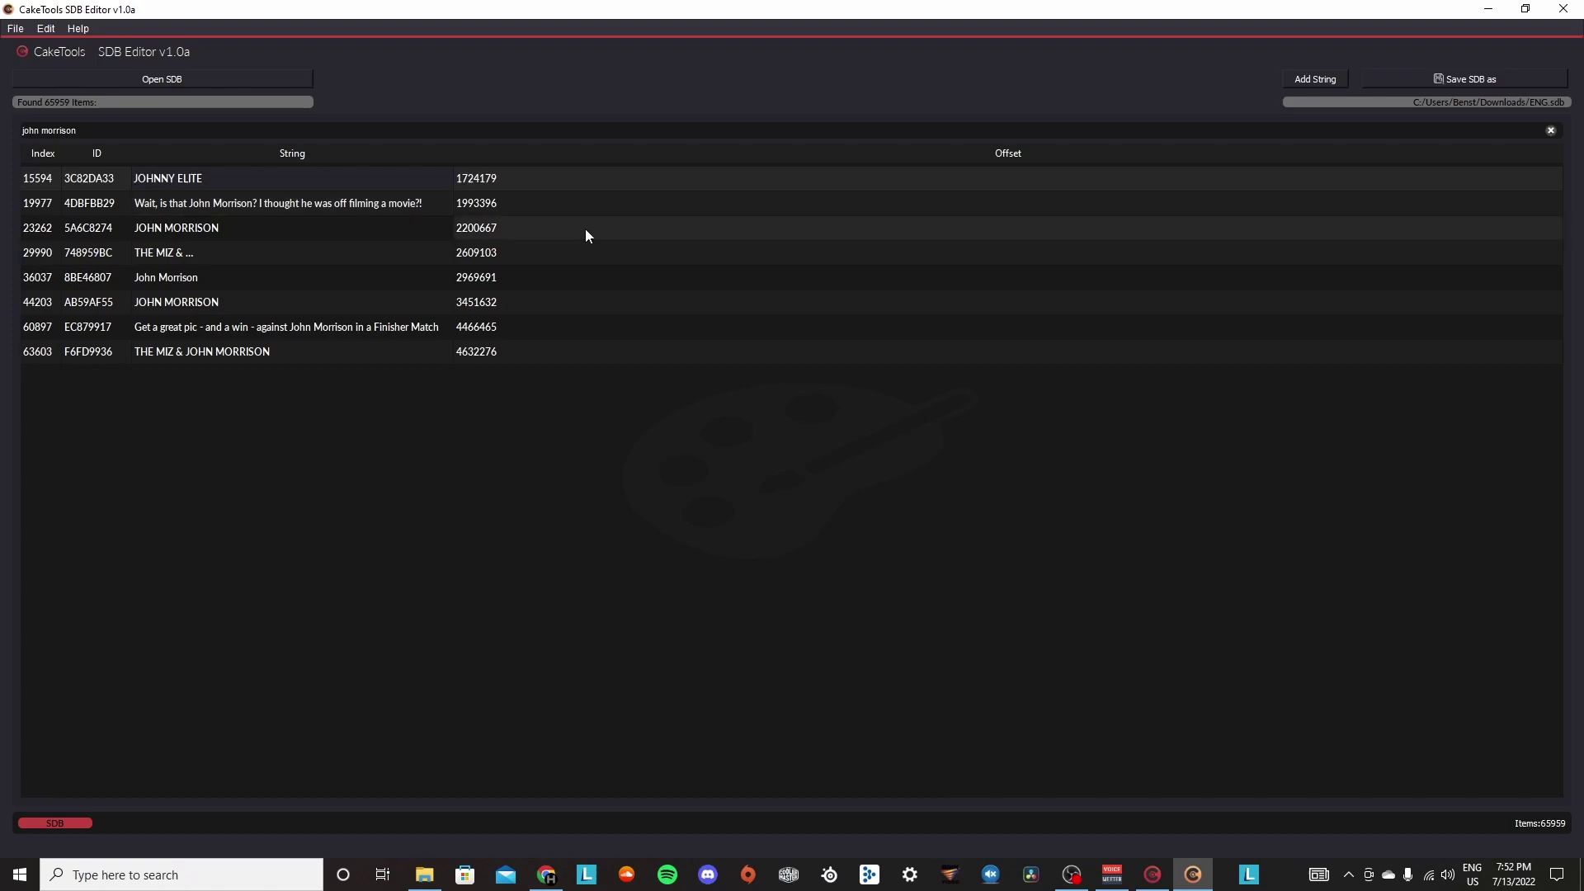
pyautogui.doubleClick(251, 227)
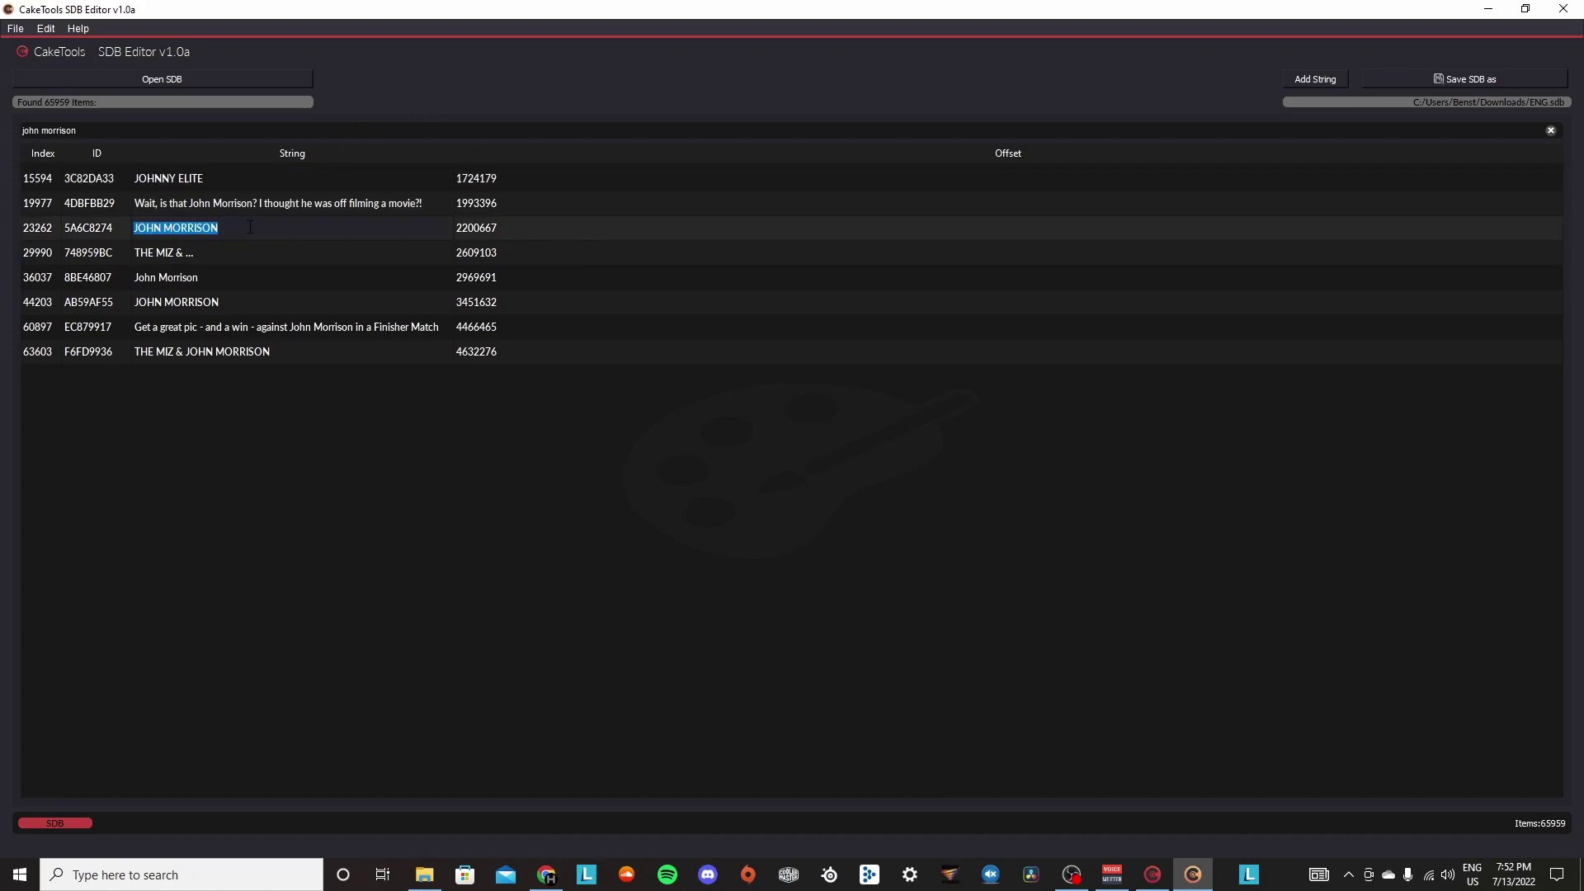
pyautogui.write('JOHNNY ELITE')
pyautogui.press('Return')
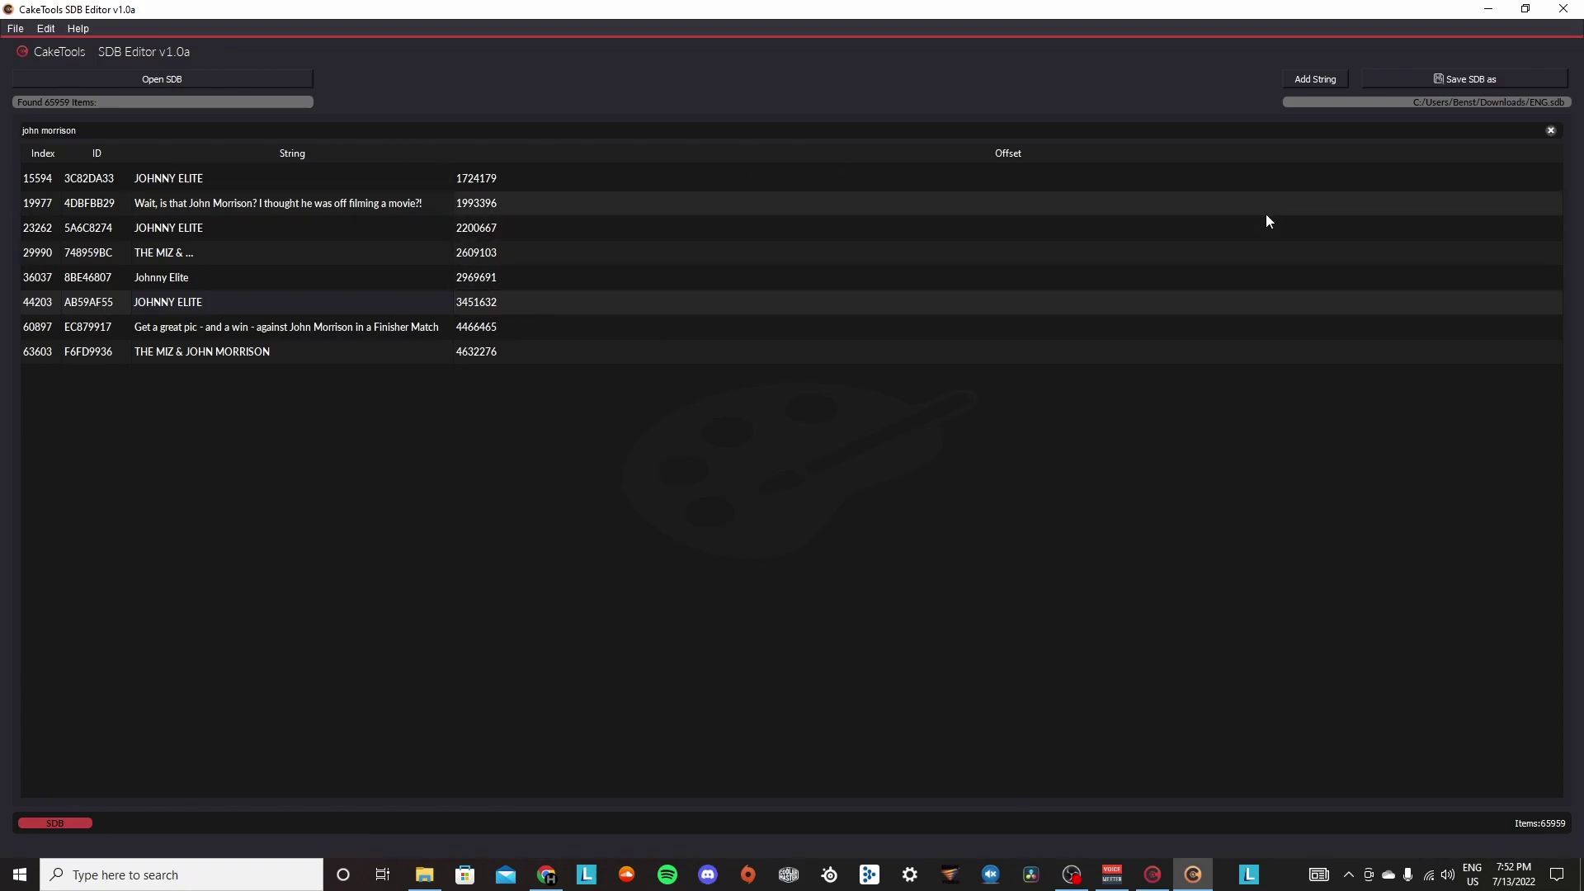
pyautogui.click(15, 28)
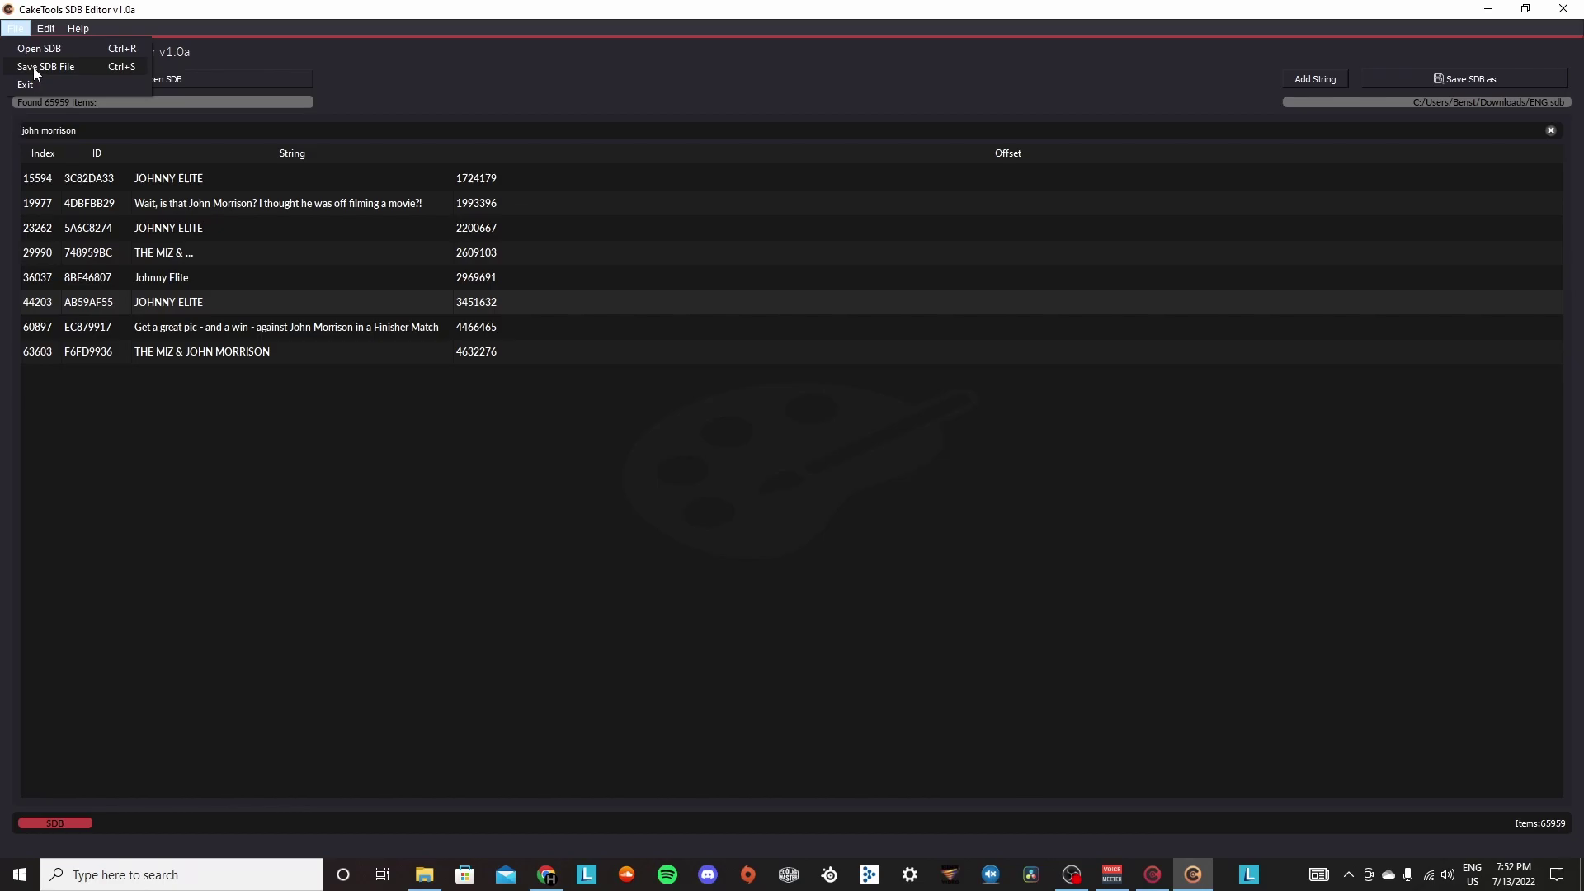
# Save the edited strings as YES.sdb in Downloads and dismiss the saved message.
pyautogui.click(33, 68)
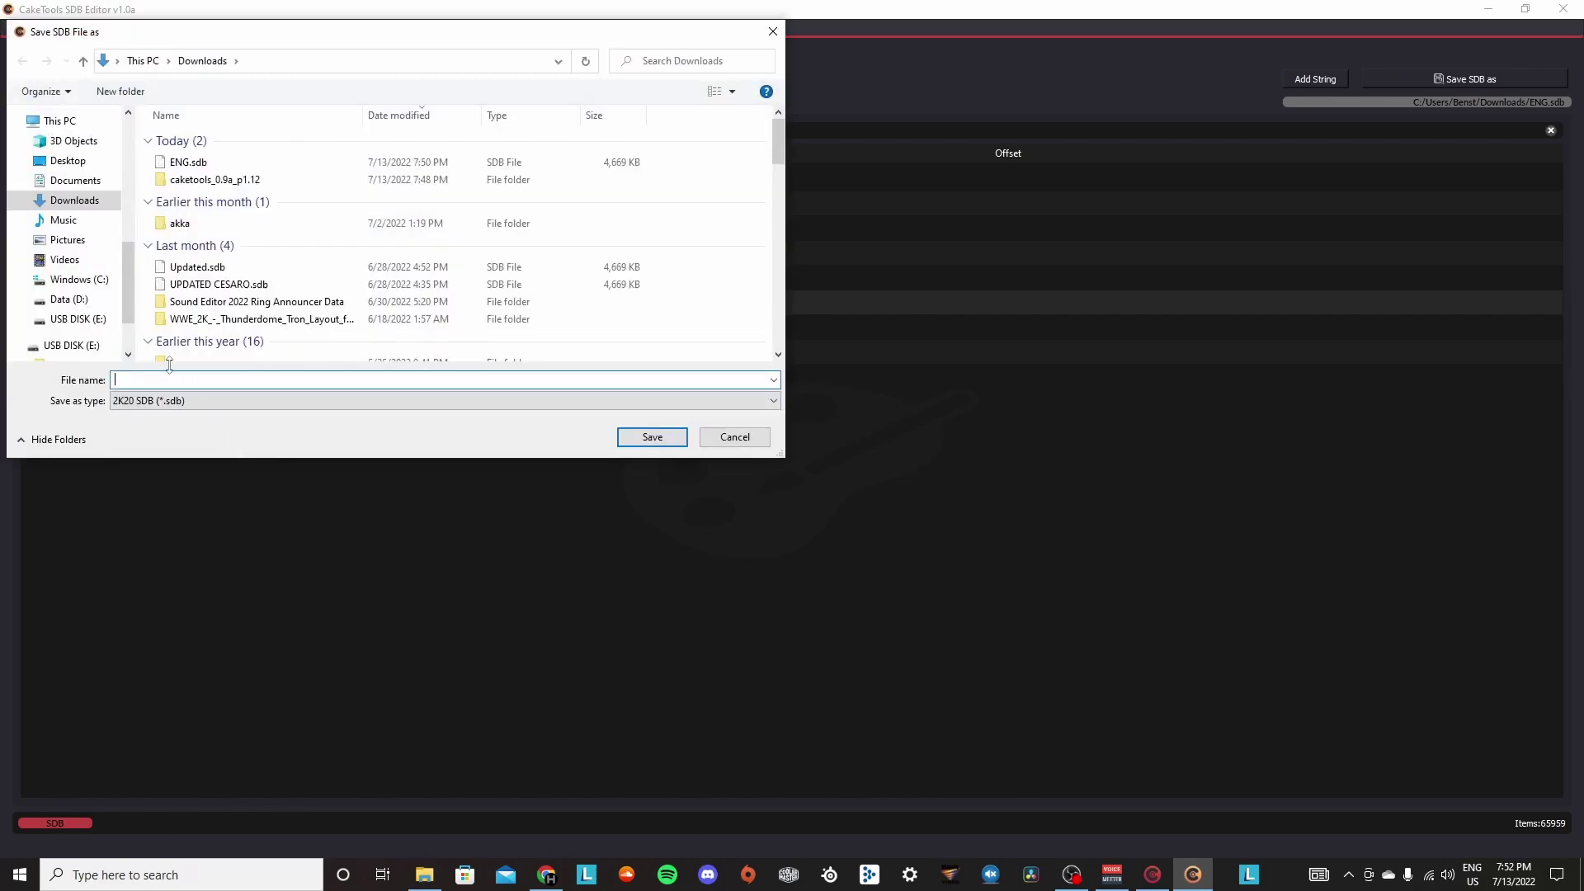
pyautogui.write('YES')
pyautogui.click(668, 436)
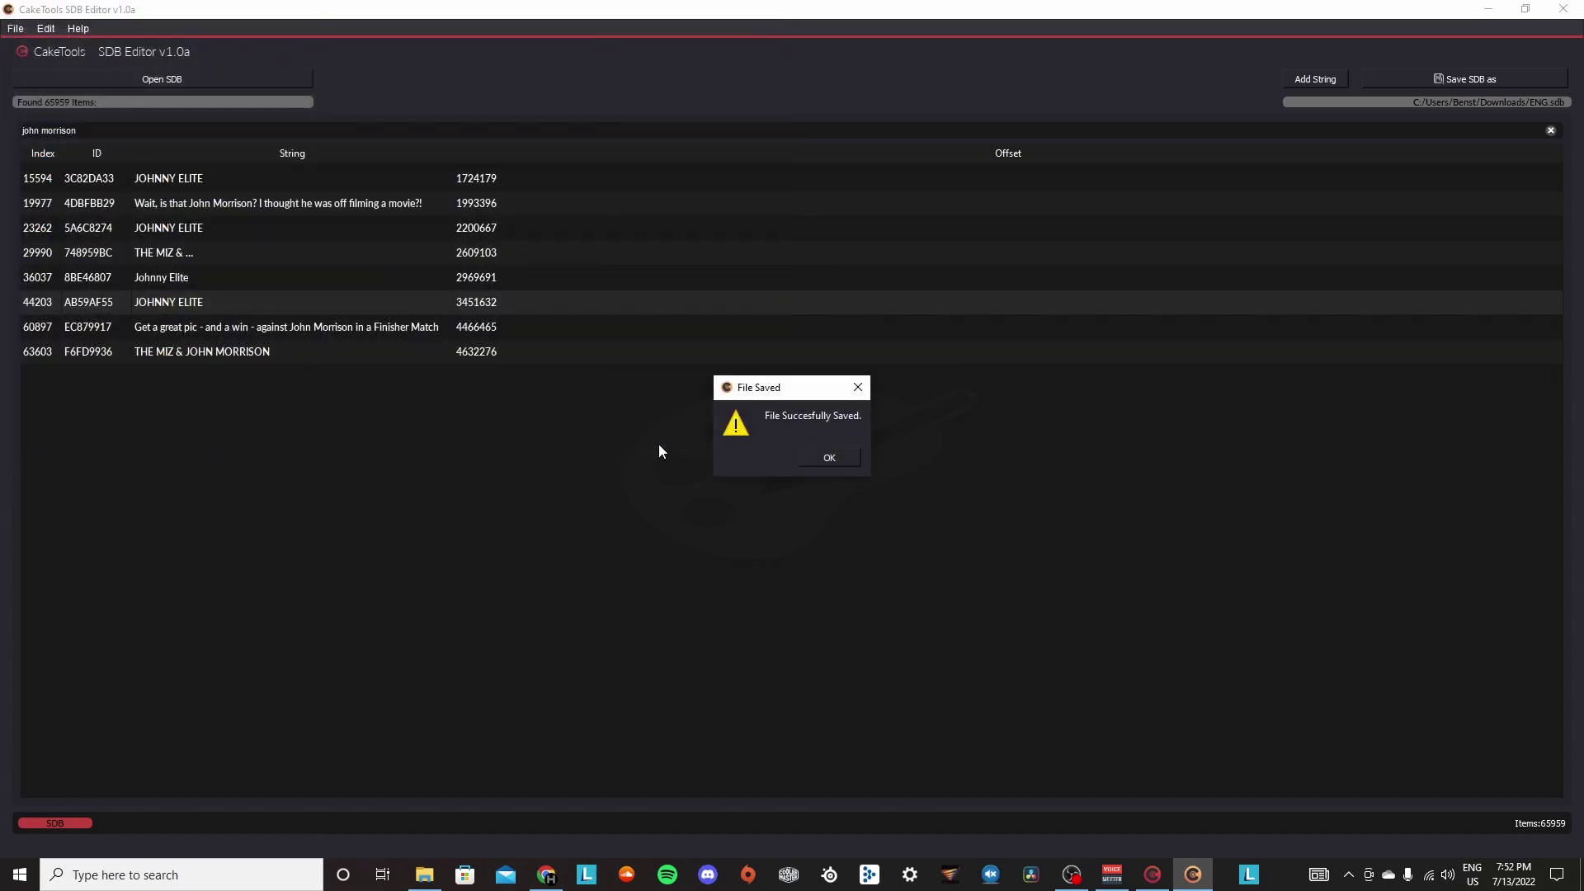
pyautogui.click(828, 458)
# Open the WWE 2K22 _mods\Sdb folder alongside a second File Explorer window.
pyautogui.click(1488, 9)
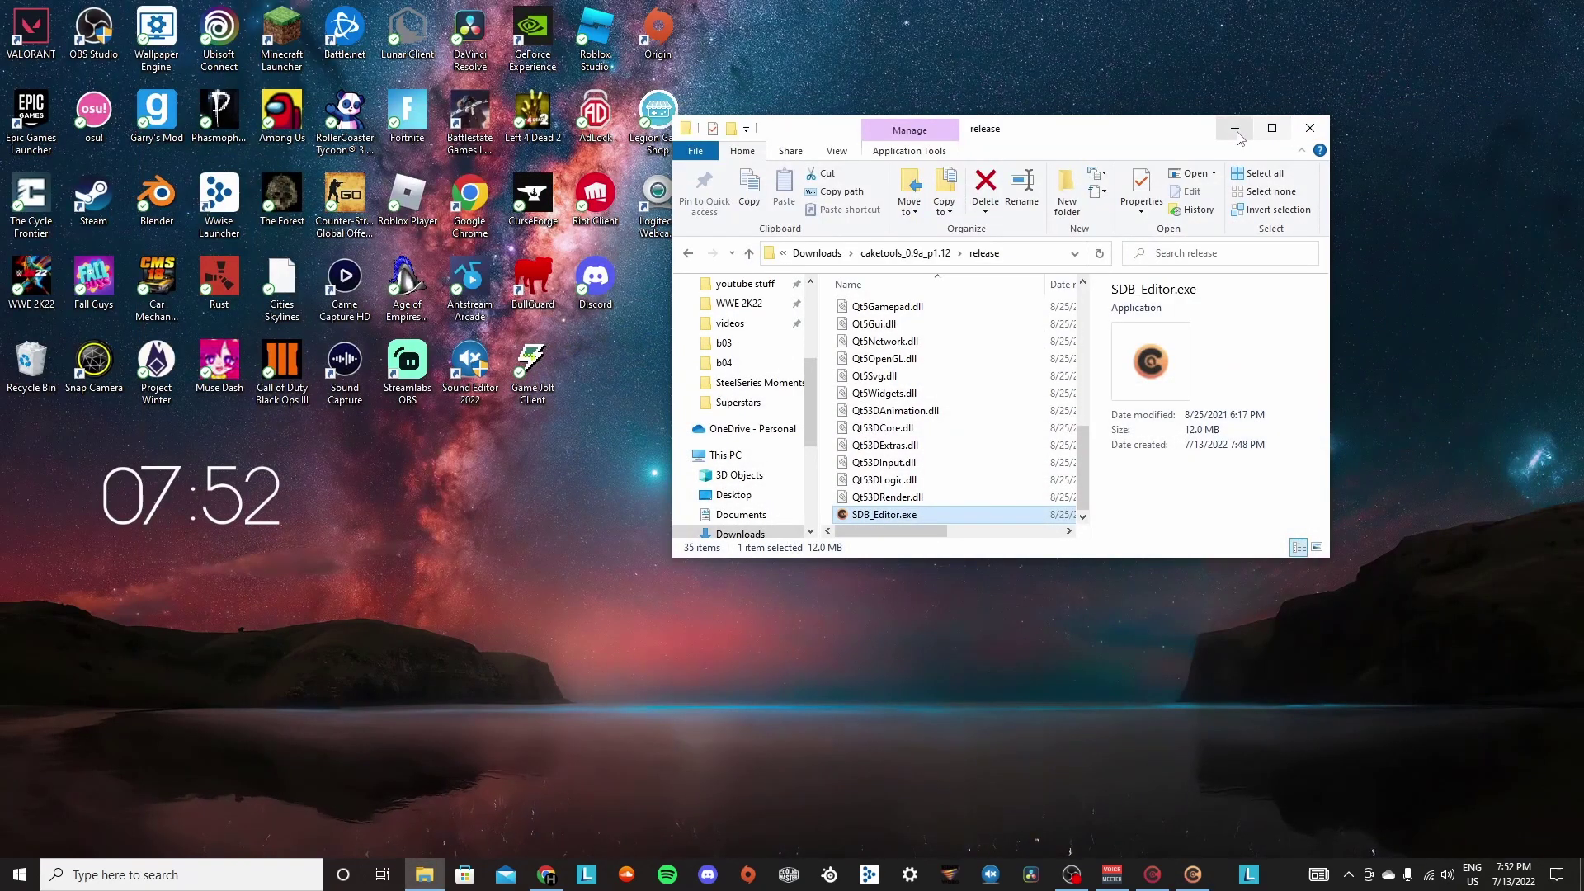
pyautogui.scroll(2, 725, 384)
pyautogui.click(739, 362)
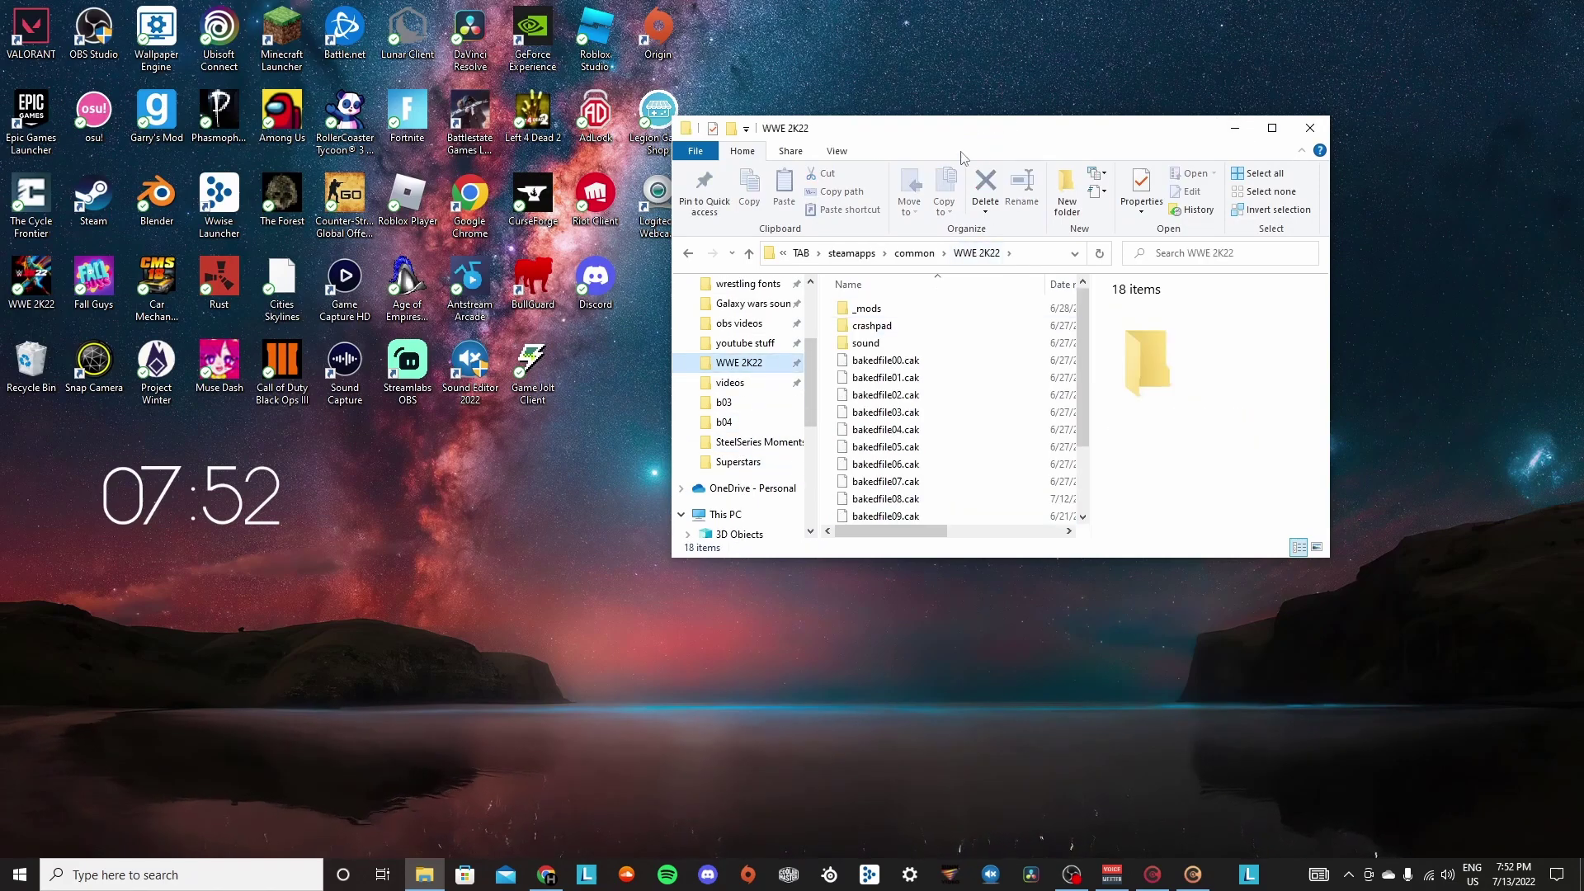
pyautogui.moveTo(961, 157); pyautogui.dragTo(1157, 150)
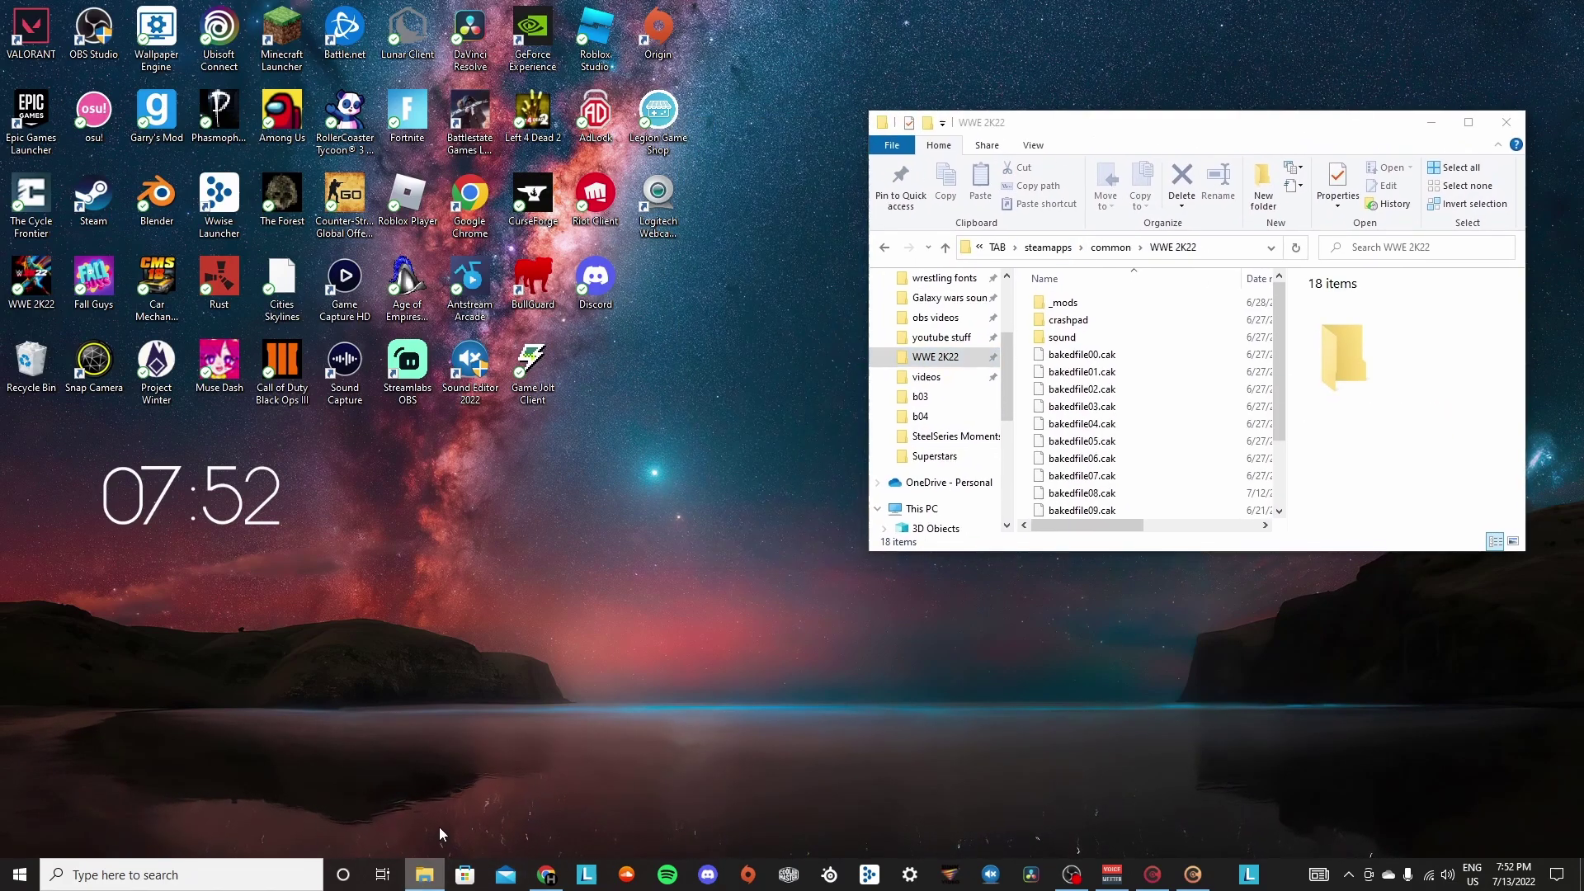
pyautogui.rightClick(424, 874)
pyautogui.click(409, 777)
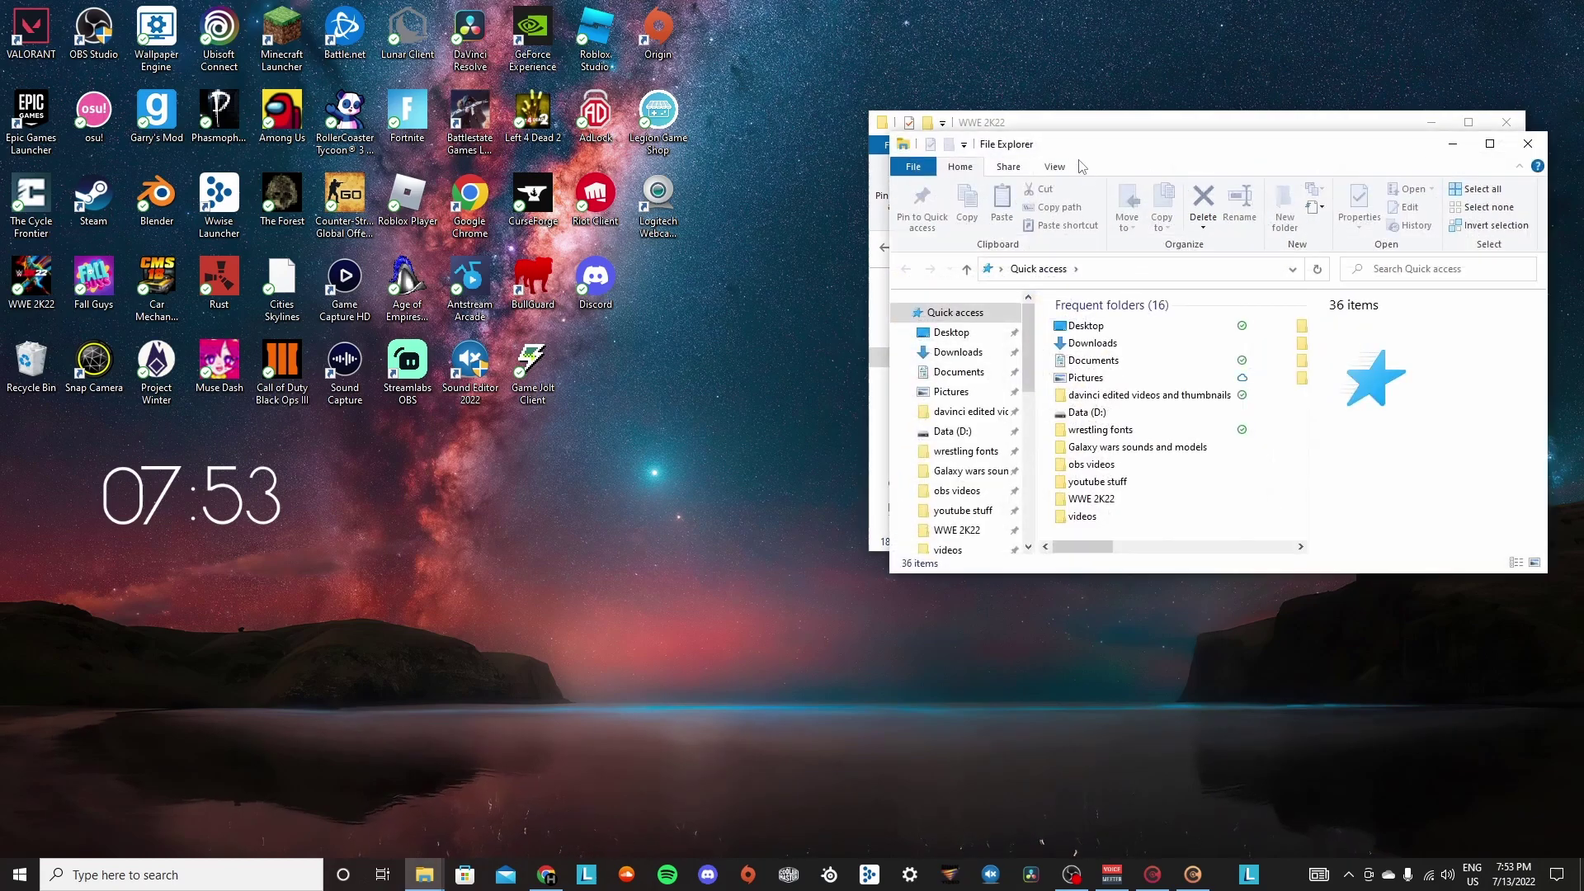
pyautogui.moveTo(1082, 167); pyautogui.dragTo(263, 175)
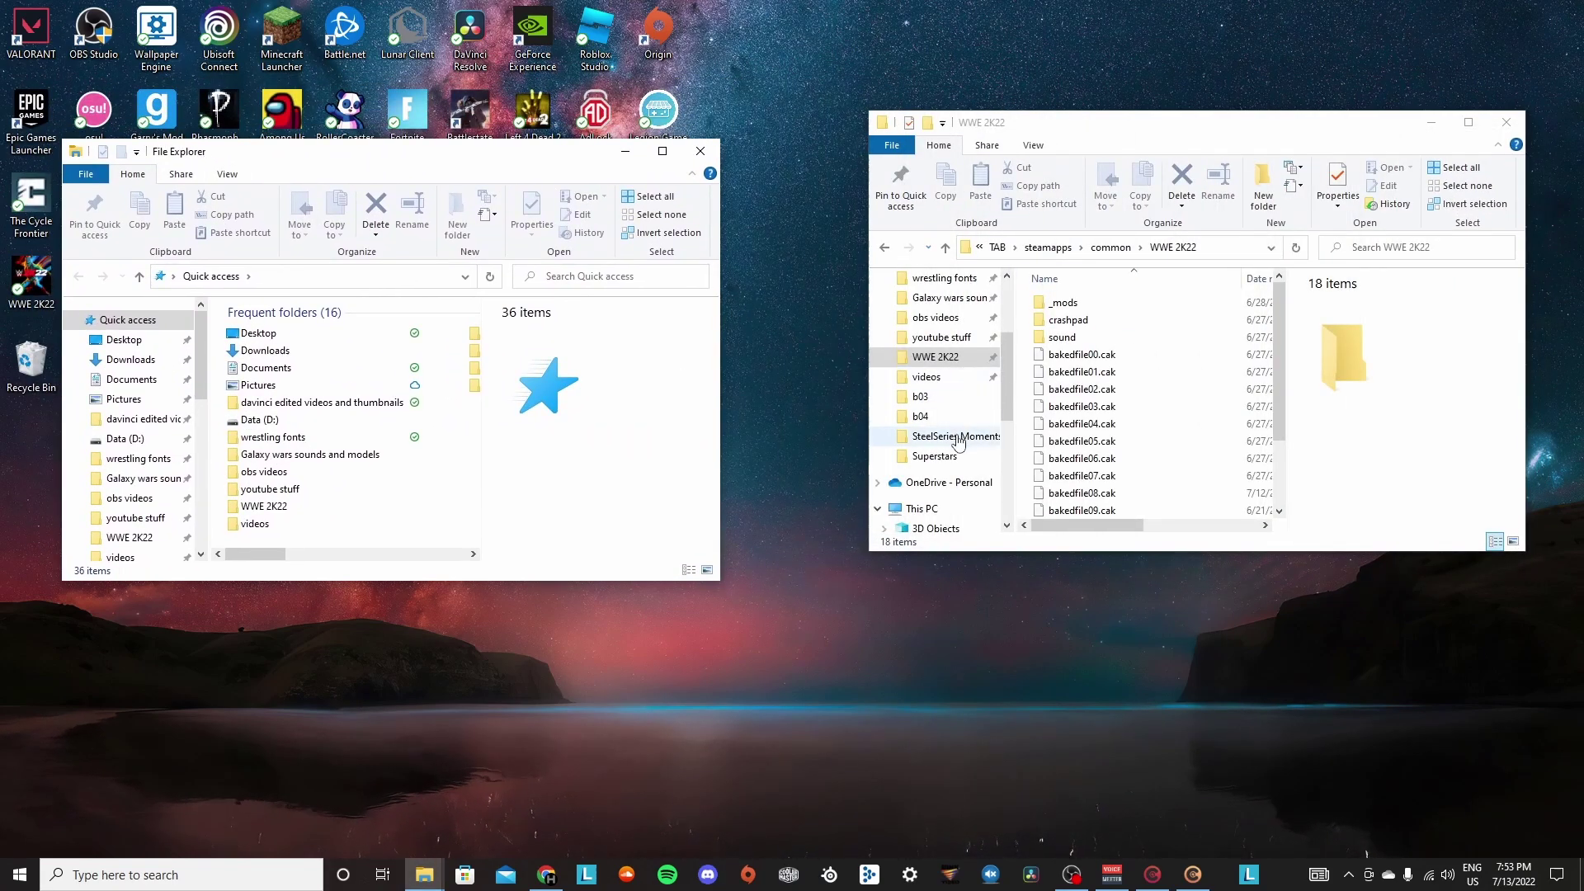
pyautogui.doubleClick(1063, 305)
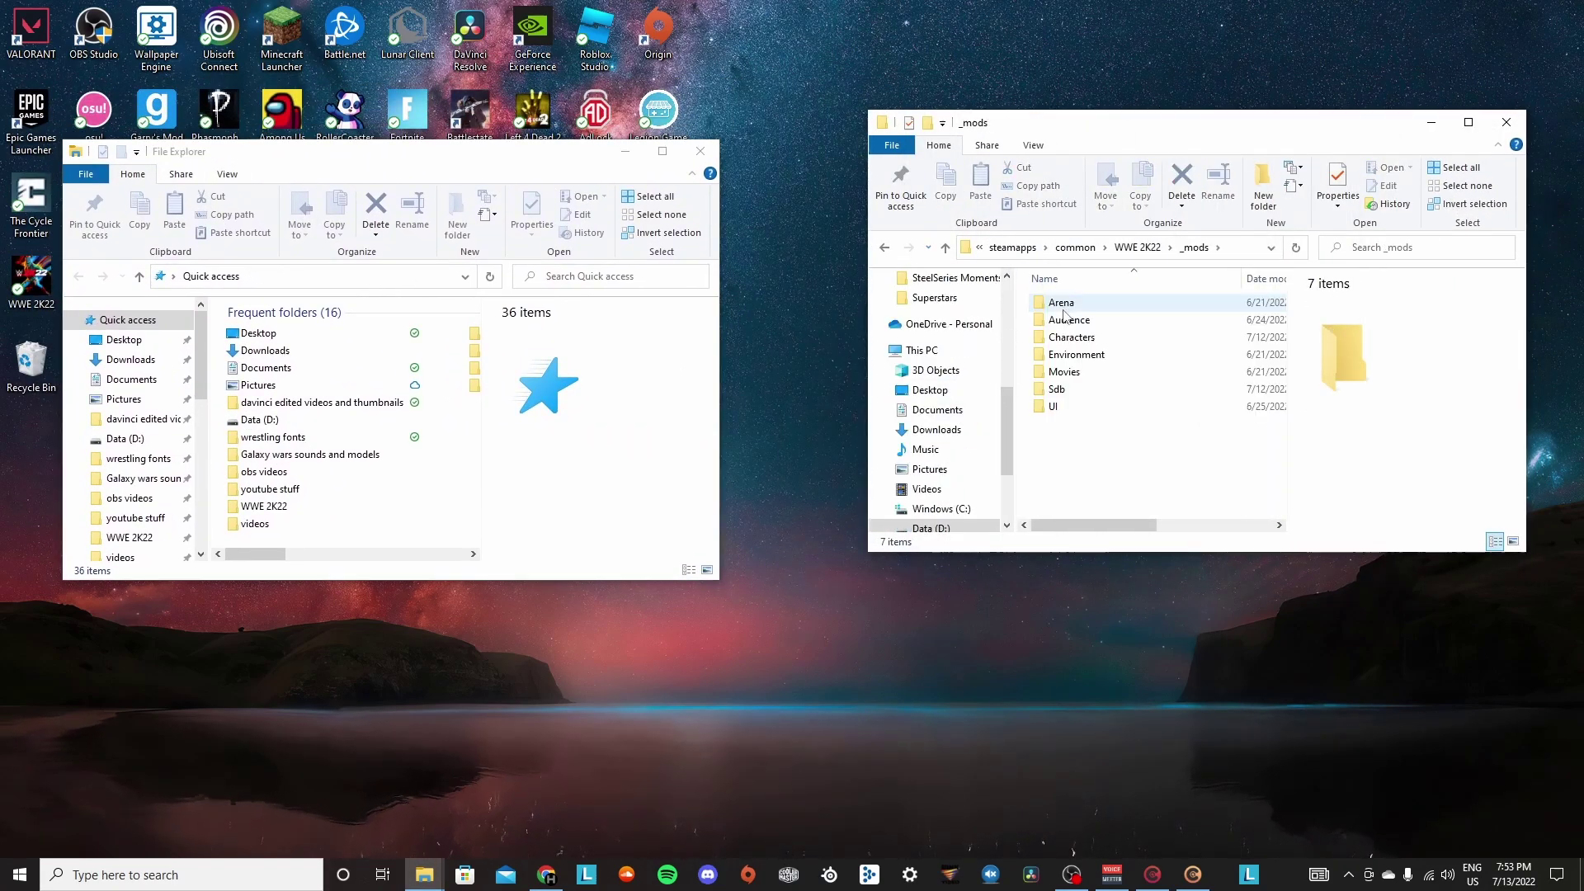
pyautogui.doubleClick(1059, 391)
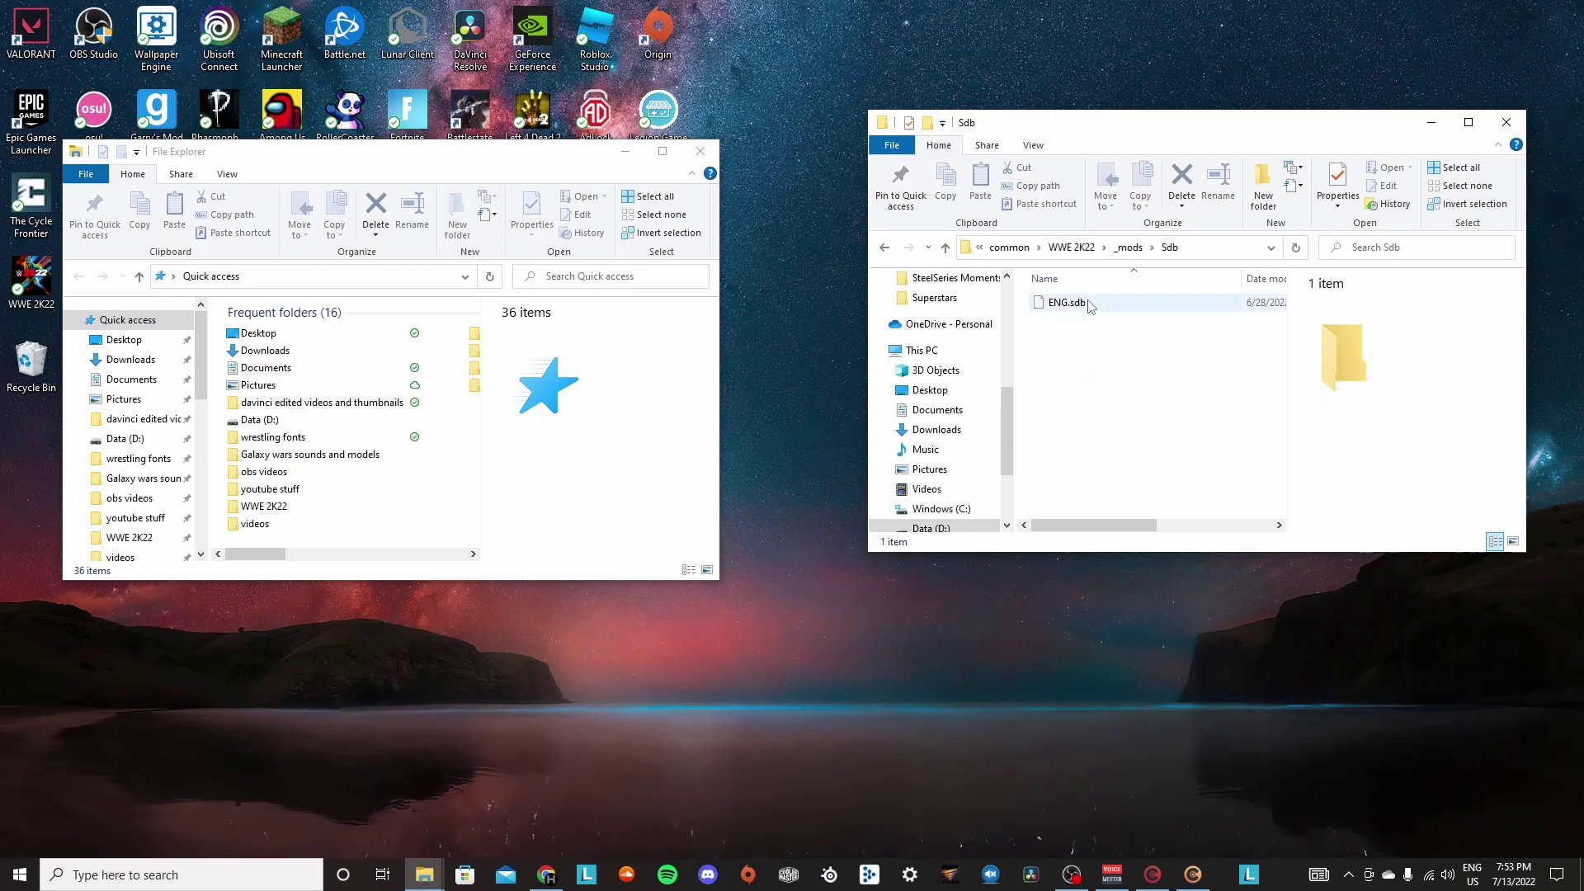
# Rename YES.sdb in Downloads to ENG (2).sdb.
pyautogui.rightClick(1091, 306)
pyautogui.press('Escape')
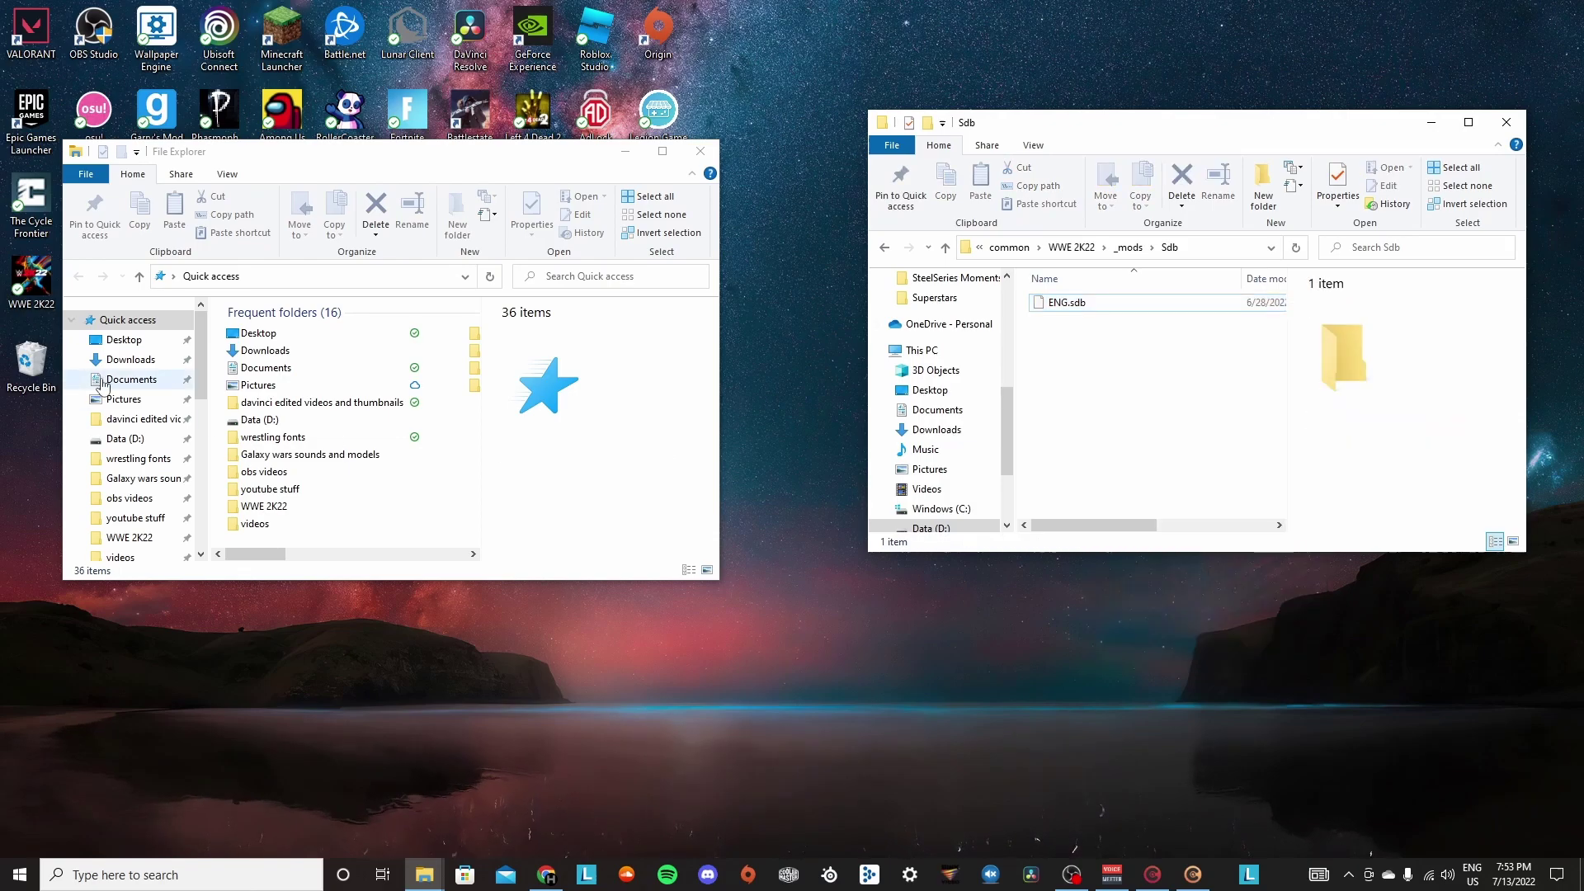
pyautogui.click(128, 359)
pyautogui.click(288, 354)
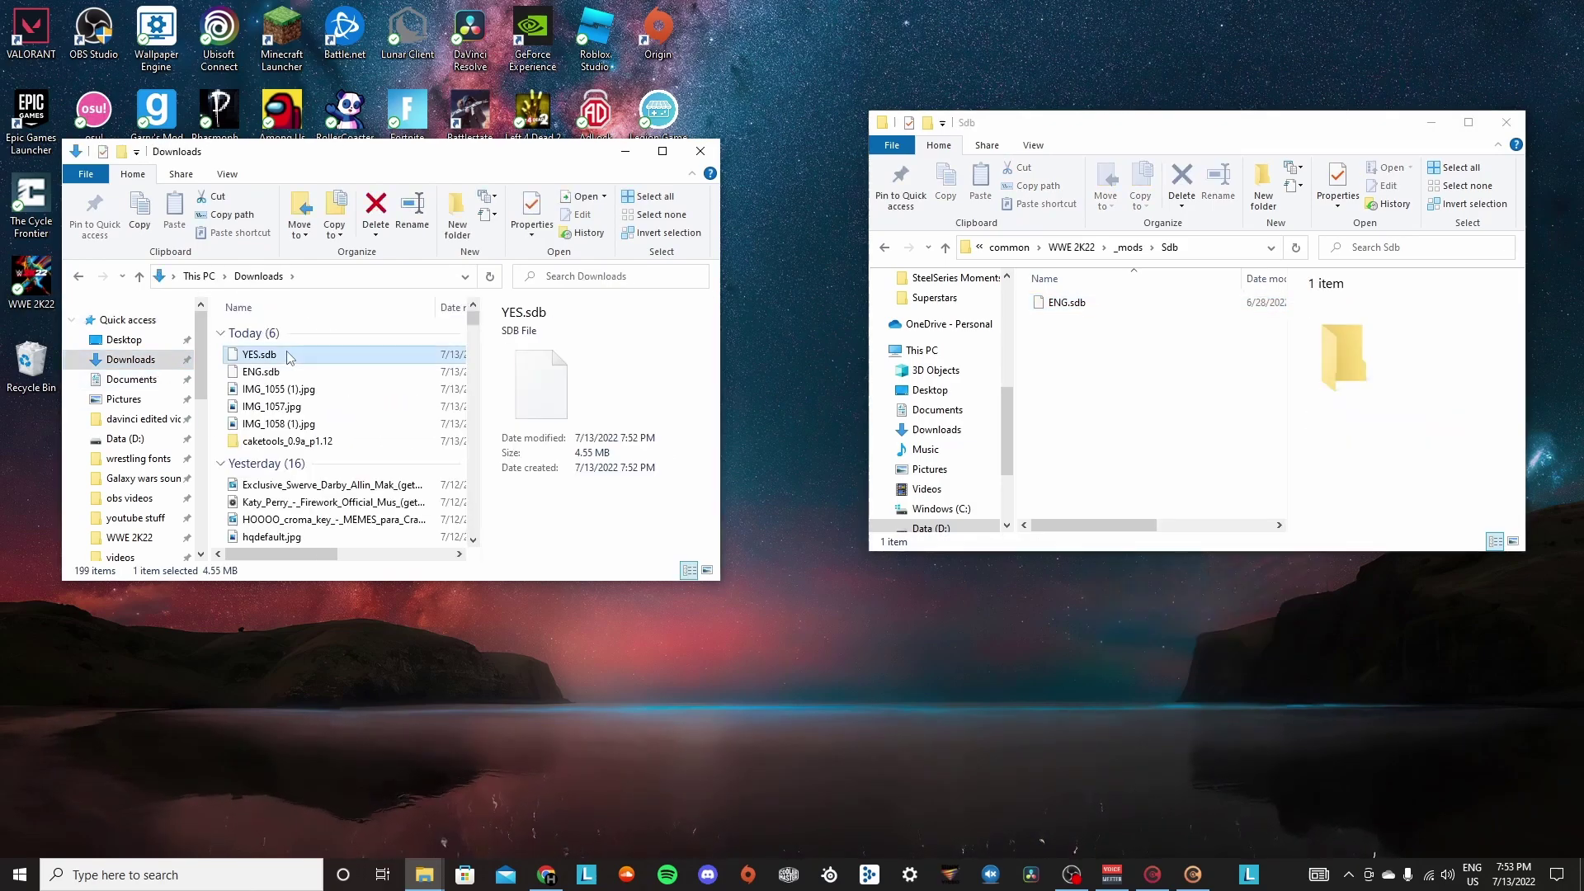
pyautogui.rightClick(288, 355)
pyautogui.click(373, 712)
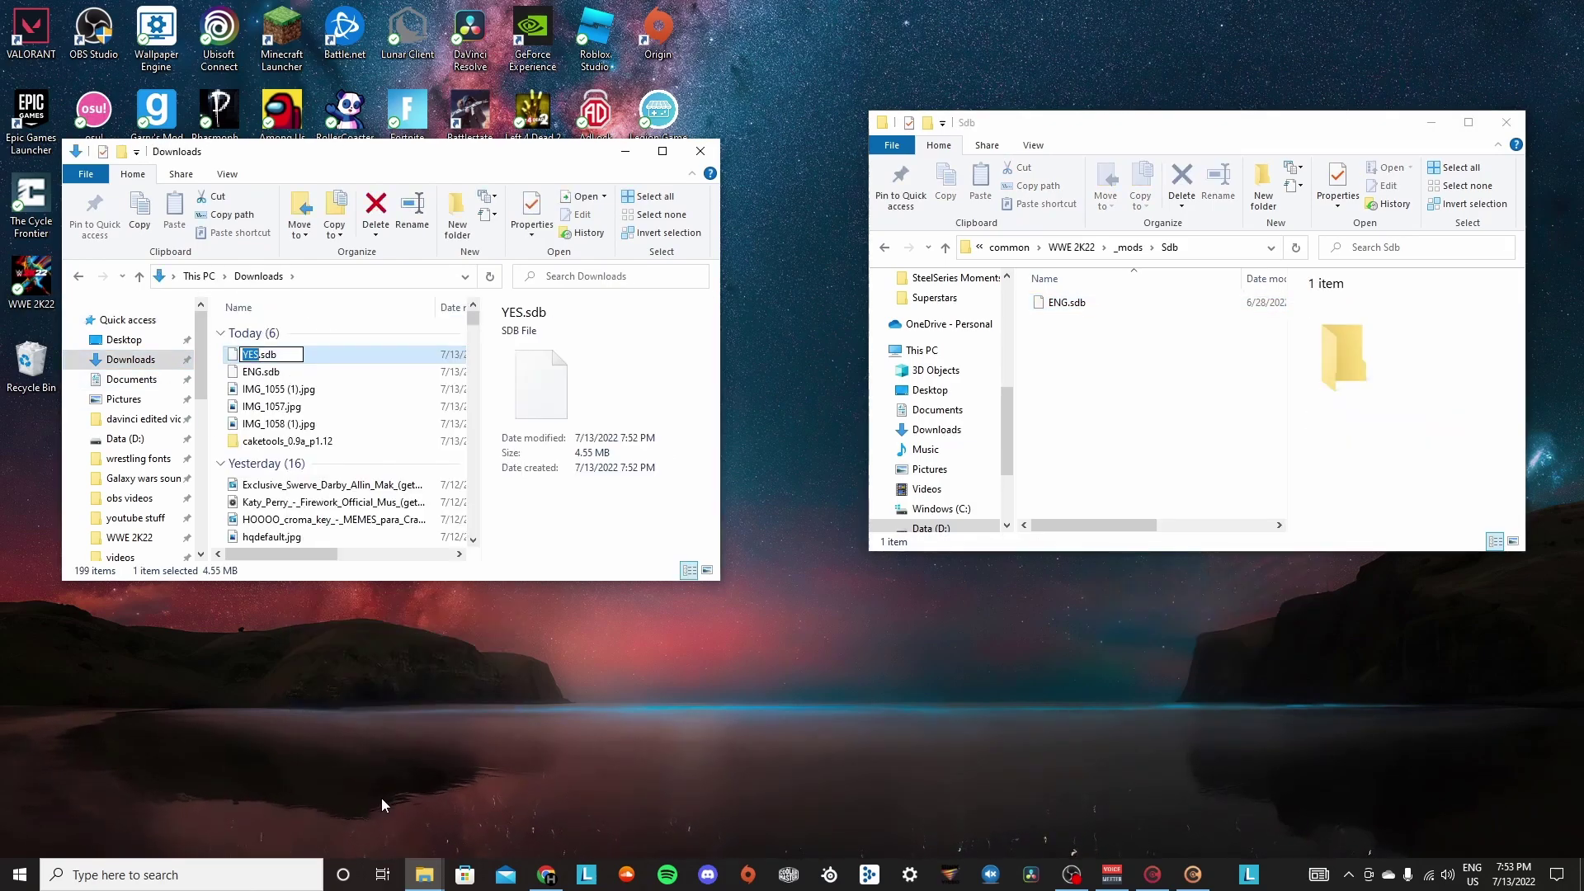
pyautogui.press('BackSpace')
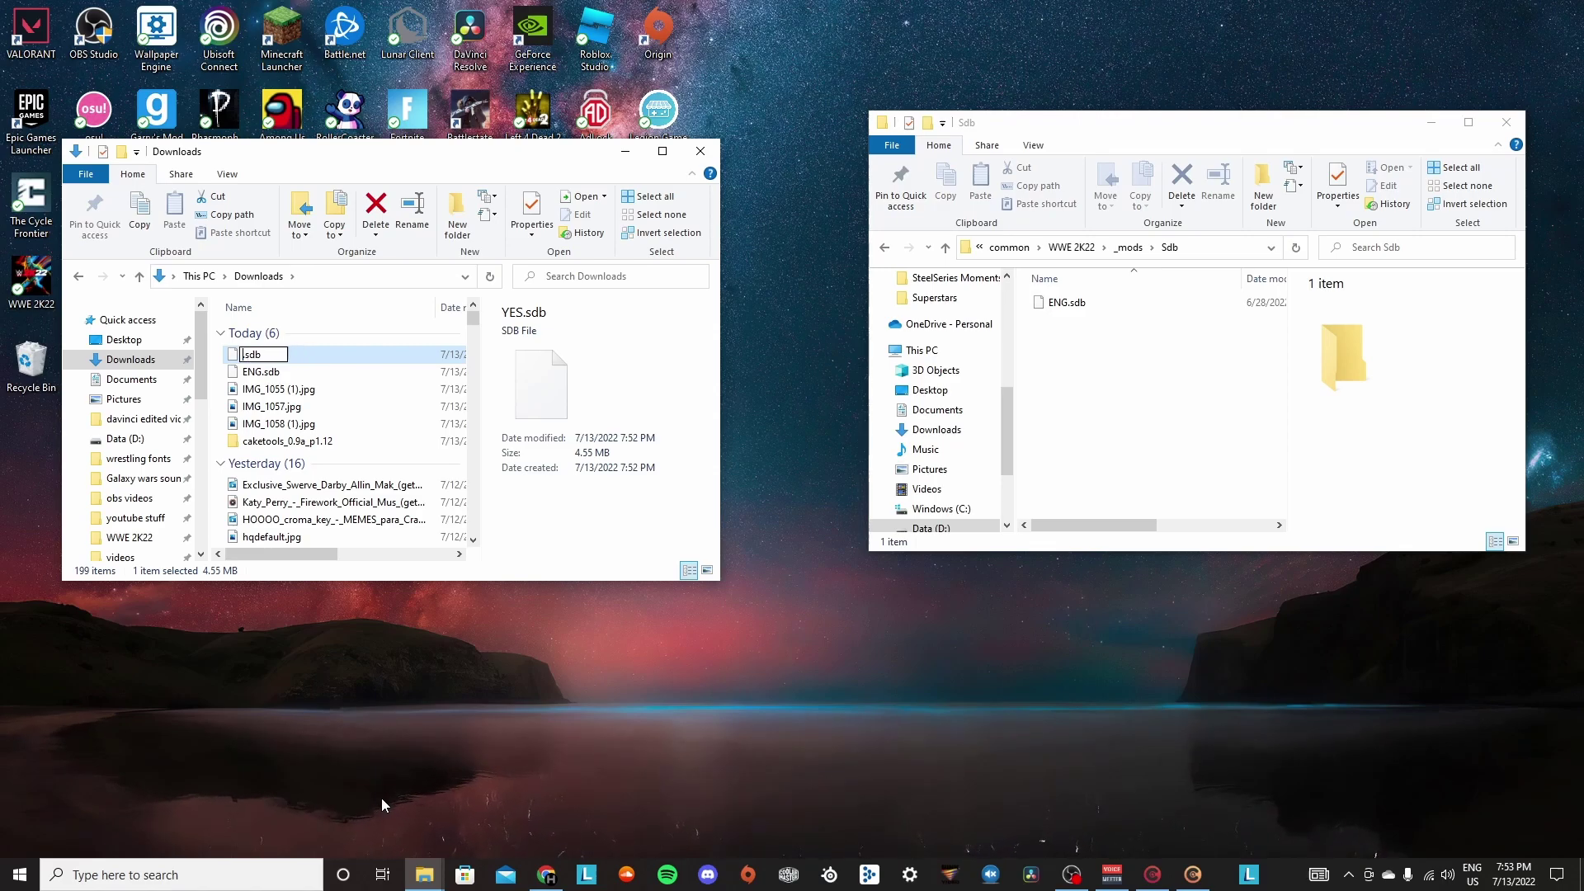
pyautogui.write('ENG (2)')
pyautogui.press('Return')
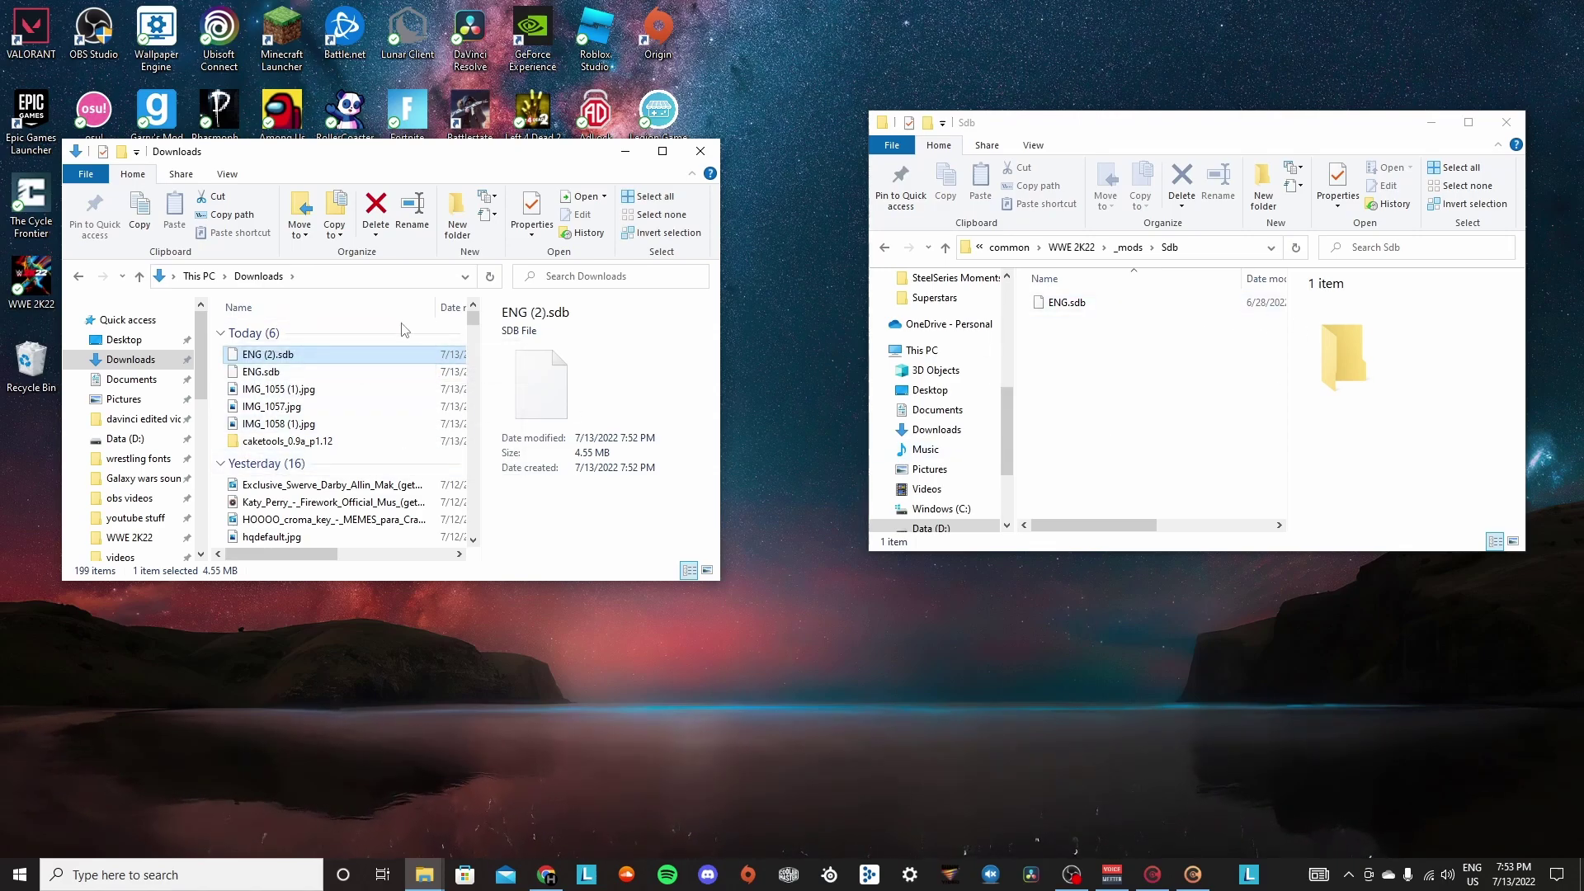
# Copy ENG (2).sdb into _mods\Sdb, delete the original ENG.sdb, and rename the copy ENG.sdb.
pyautogui.moveTo(375, 356); pyautogui.dragTo(1150, 392)
pyautogui.click(1074, 322)
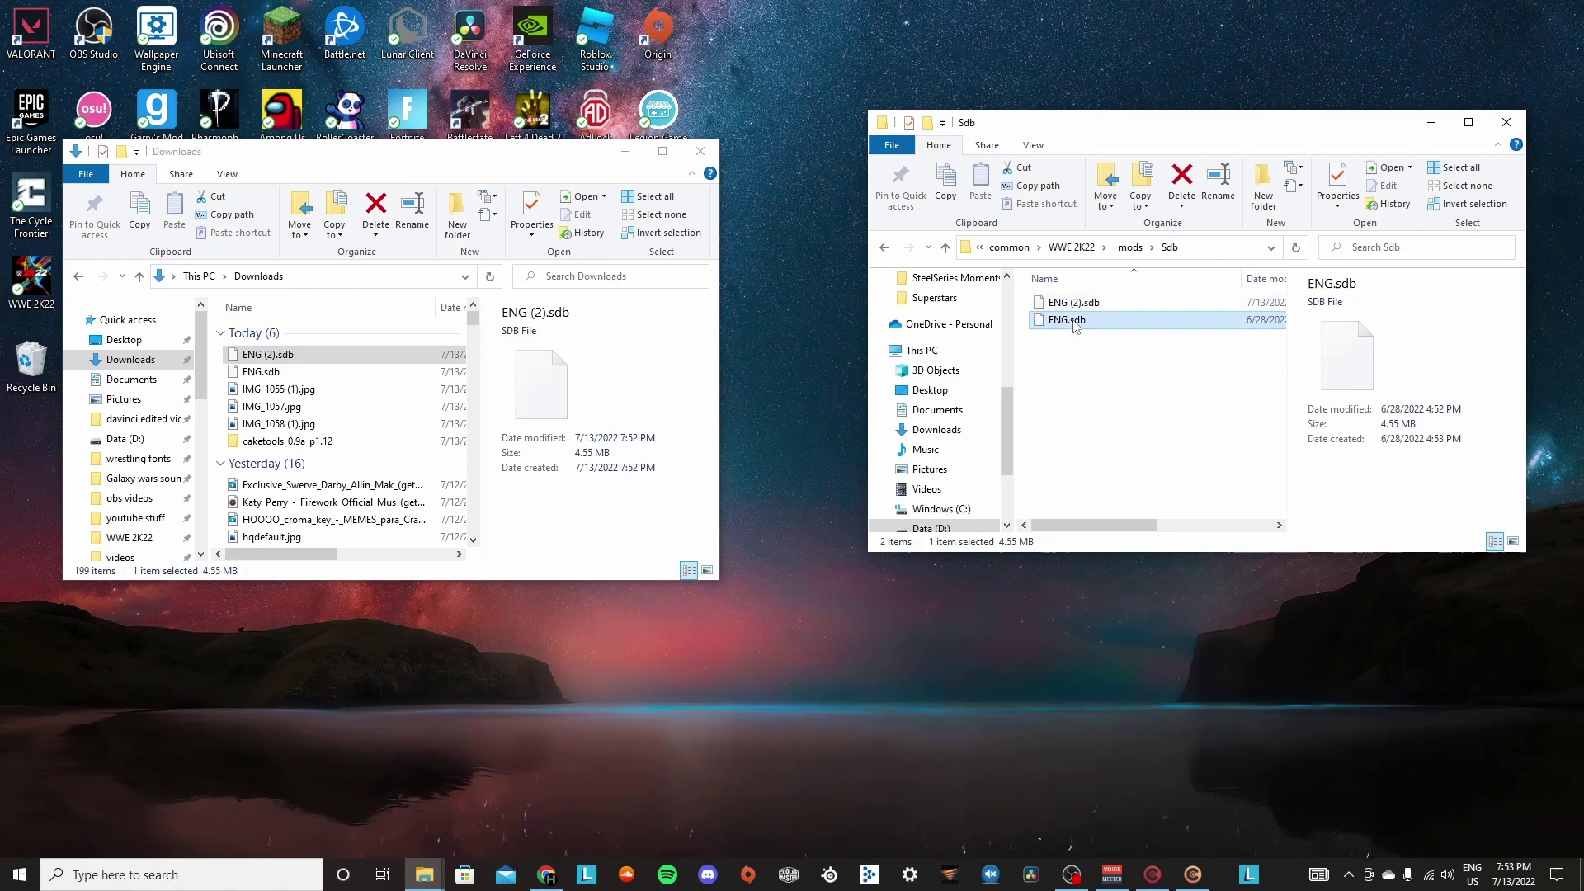
pyautogui.rightClick(1075, 323)
pyautogui.click(1137, 634)
pyautogui.rightClick(1094, 303)
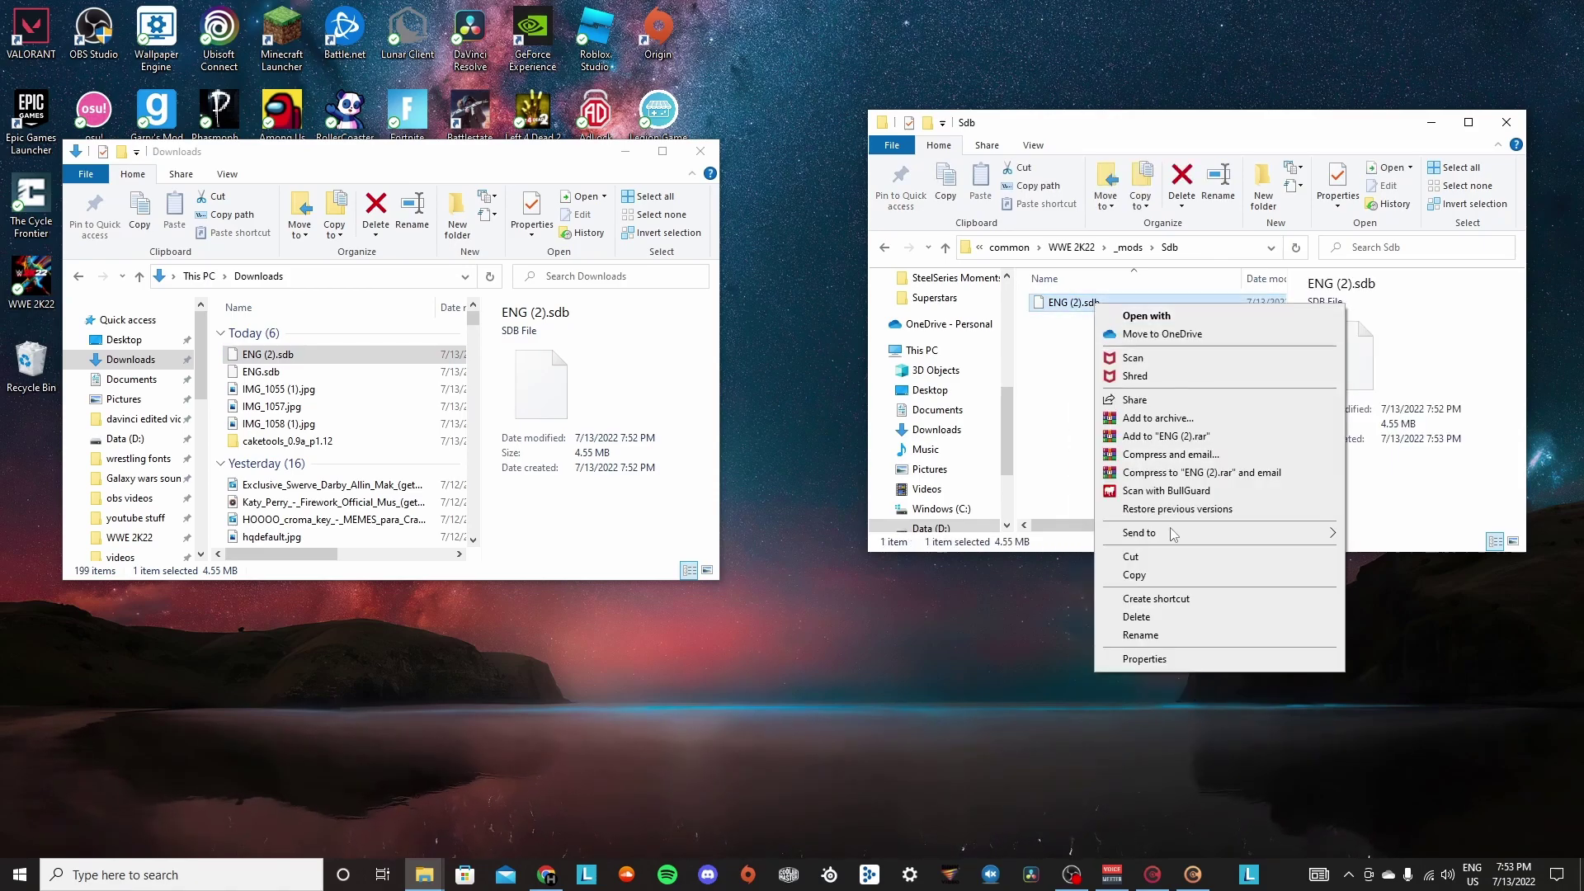
pyautogui.click(1138, 634)
pyautogui.press('Right')
pyautogui.press('BackSpace')
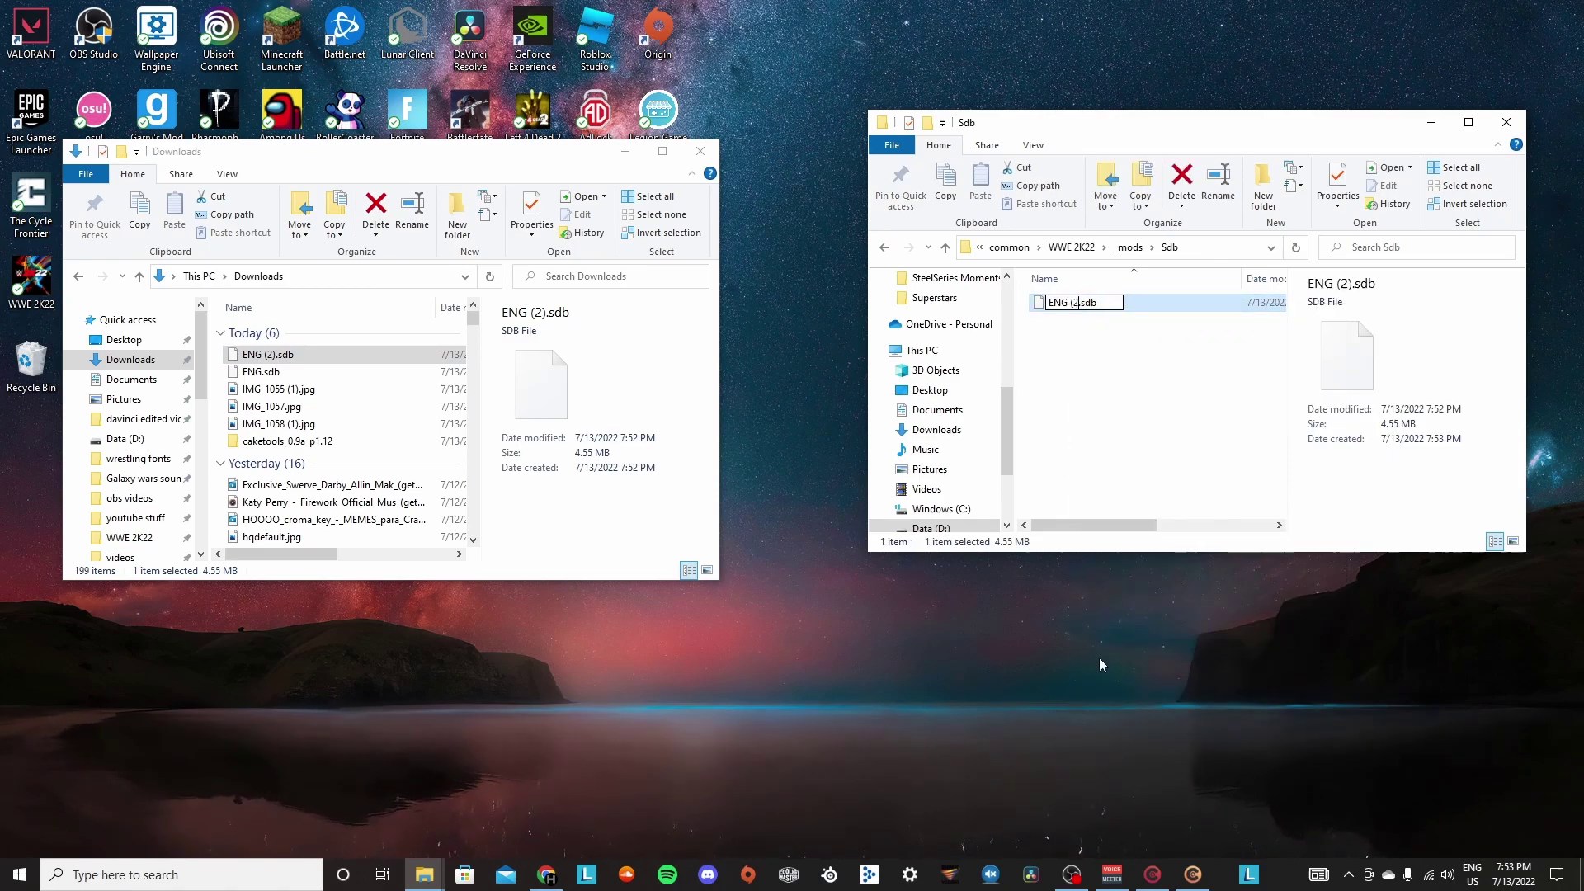
pyautogui.press('BackSpace')
pyautogui.press('BackSpace')
pyautogui.press('BackSpace')
pyautogui.press('Return')
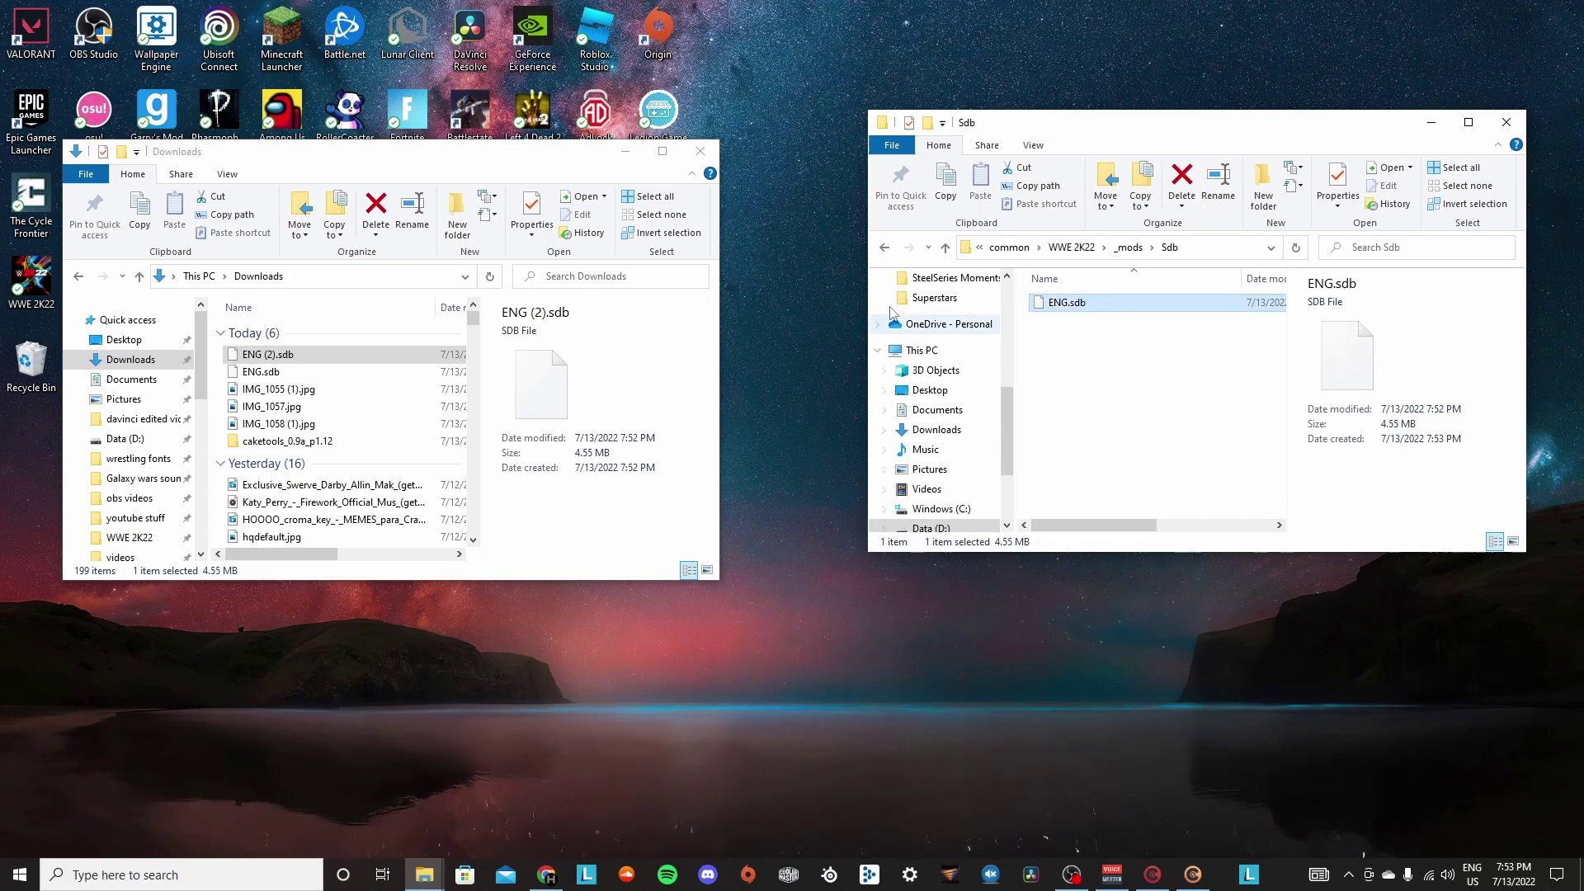
# Minimize both Explorer windows and close the SDB Editor.
pyautogui.click(1432, 122)
pyautogui.click(626, 151)
pyautogui.click(1193, 874)
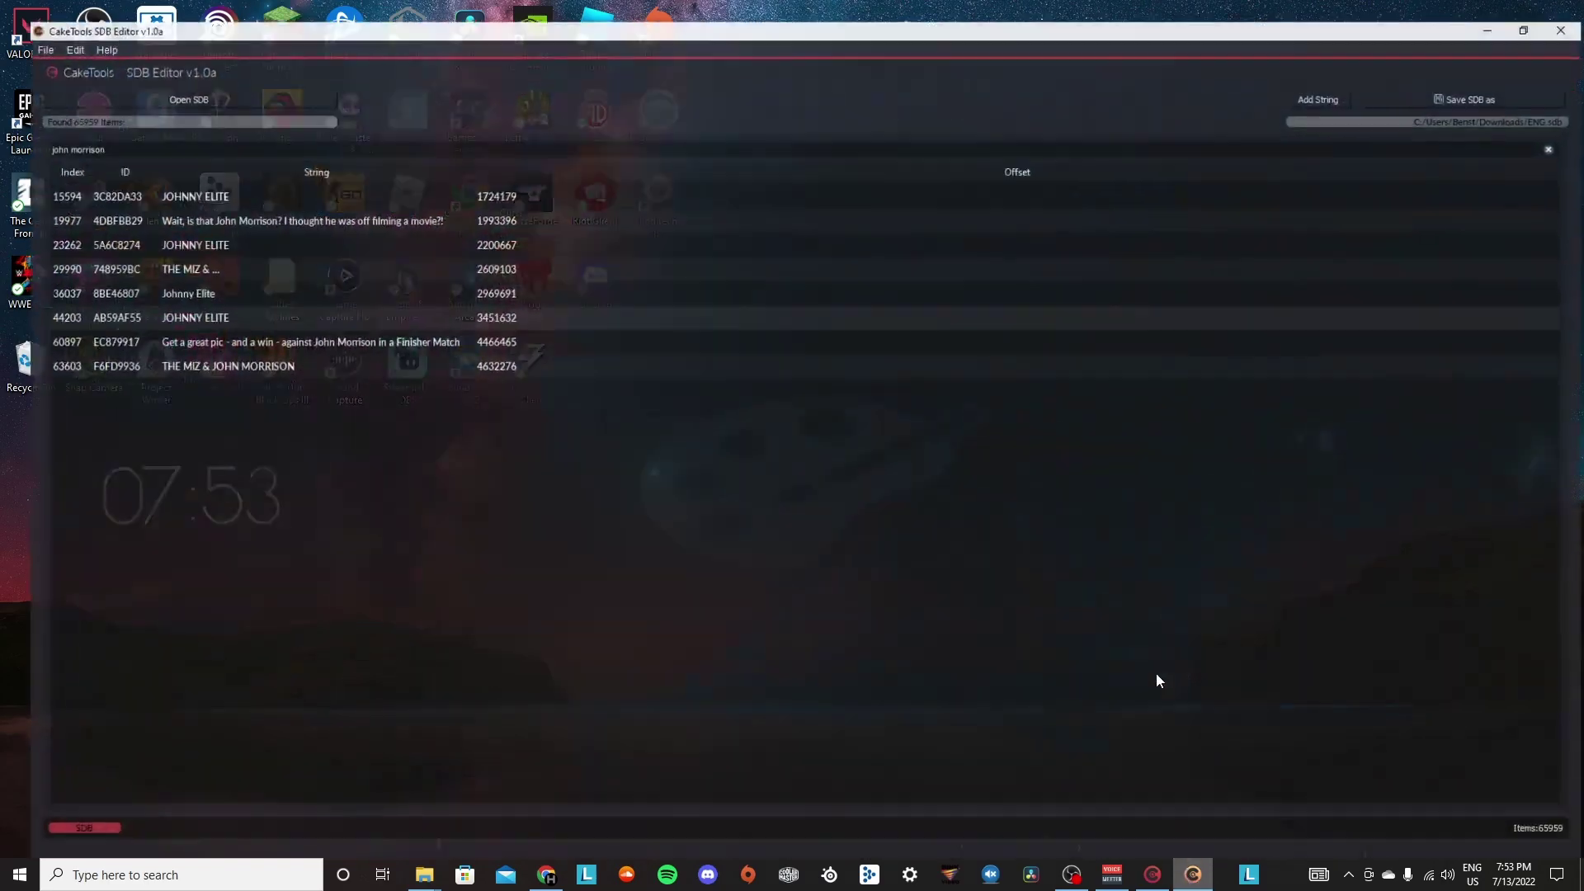
pyautogui.hotkey('alt', 'F4')
# Bake the WWE 2K22 mods folder in CakeTools 2022 into baked file index 8.
pyautogui.click(1154, 876)
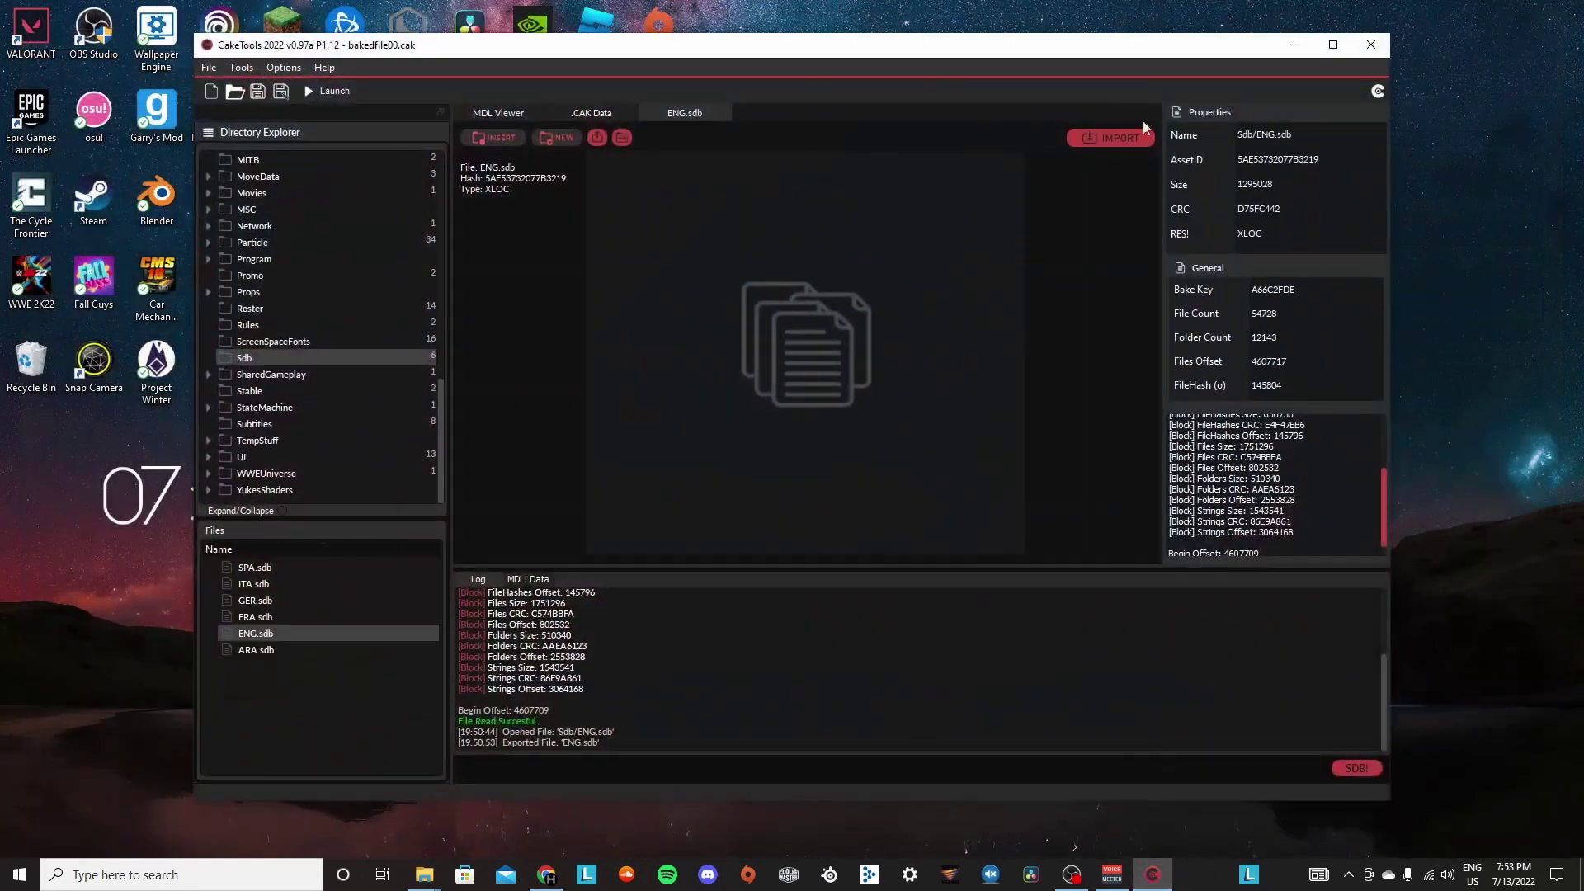
pyautogui.click(240, 137)
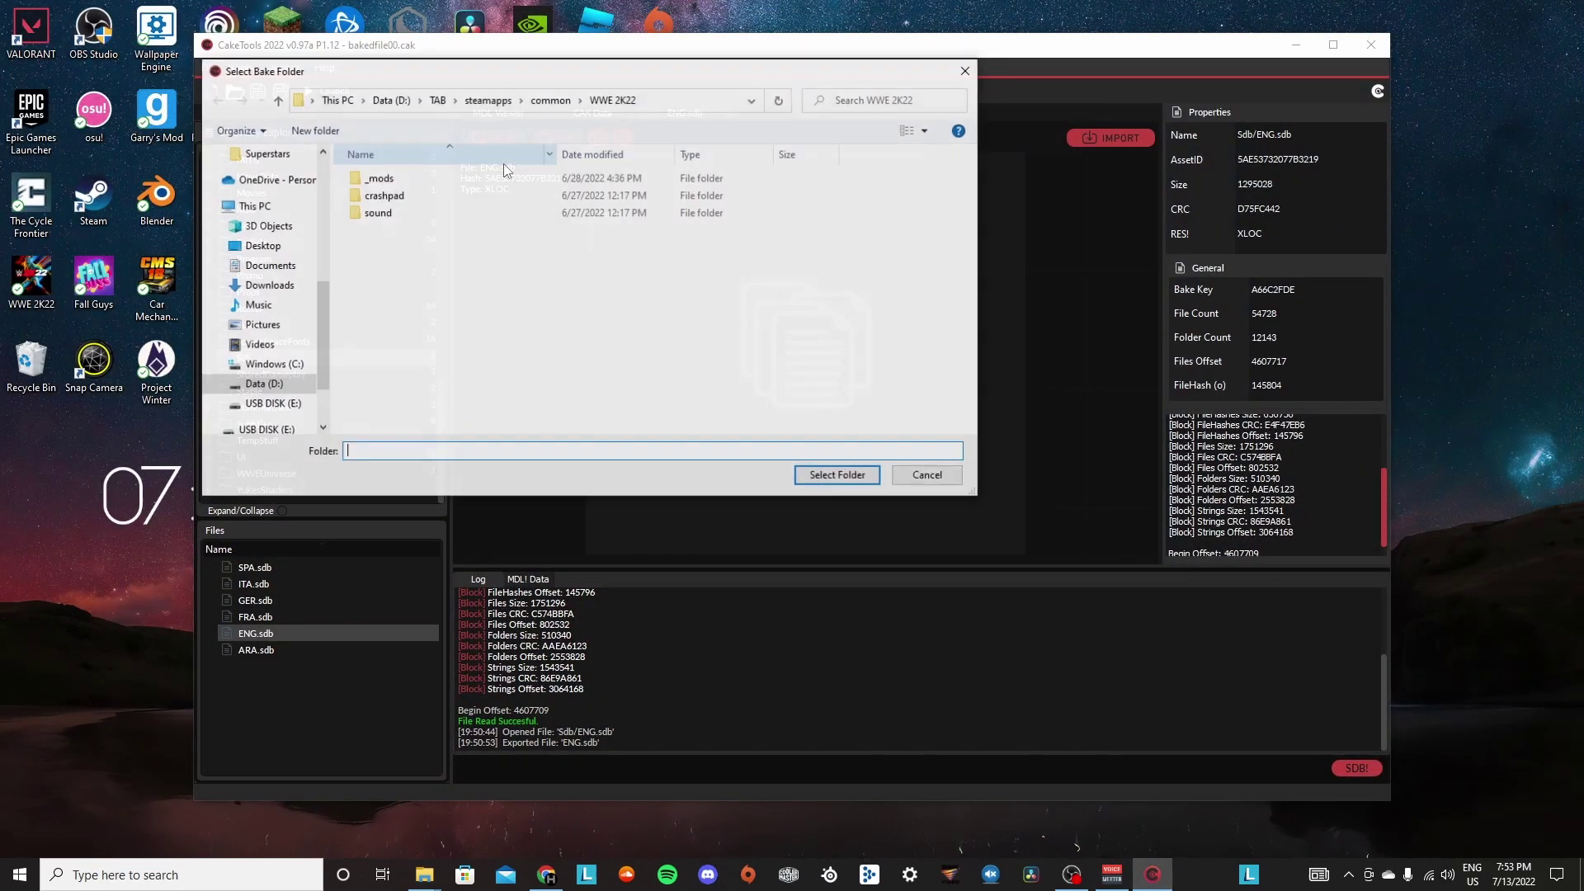
pyautogui.click(850, 475)
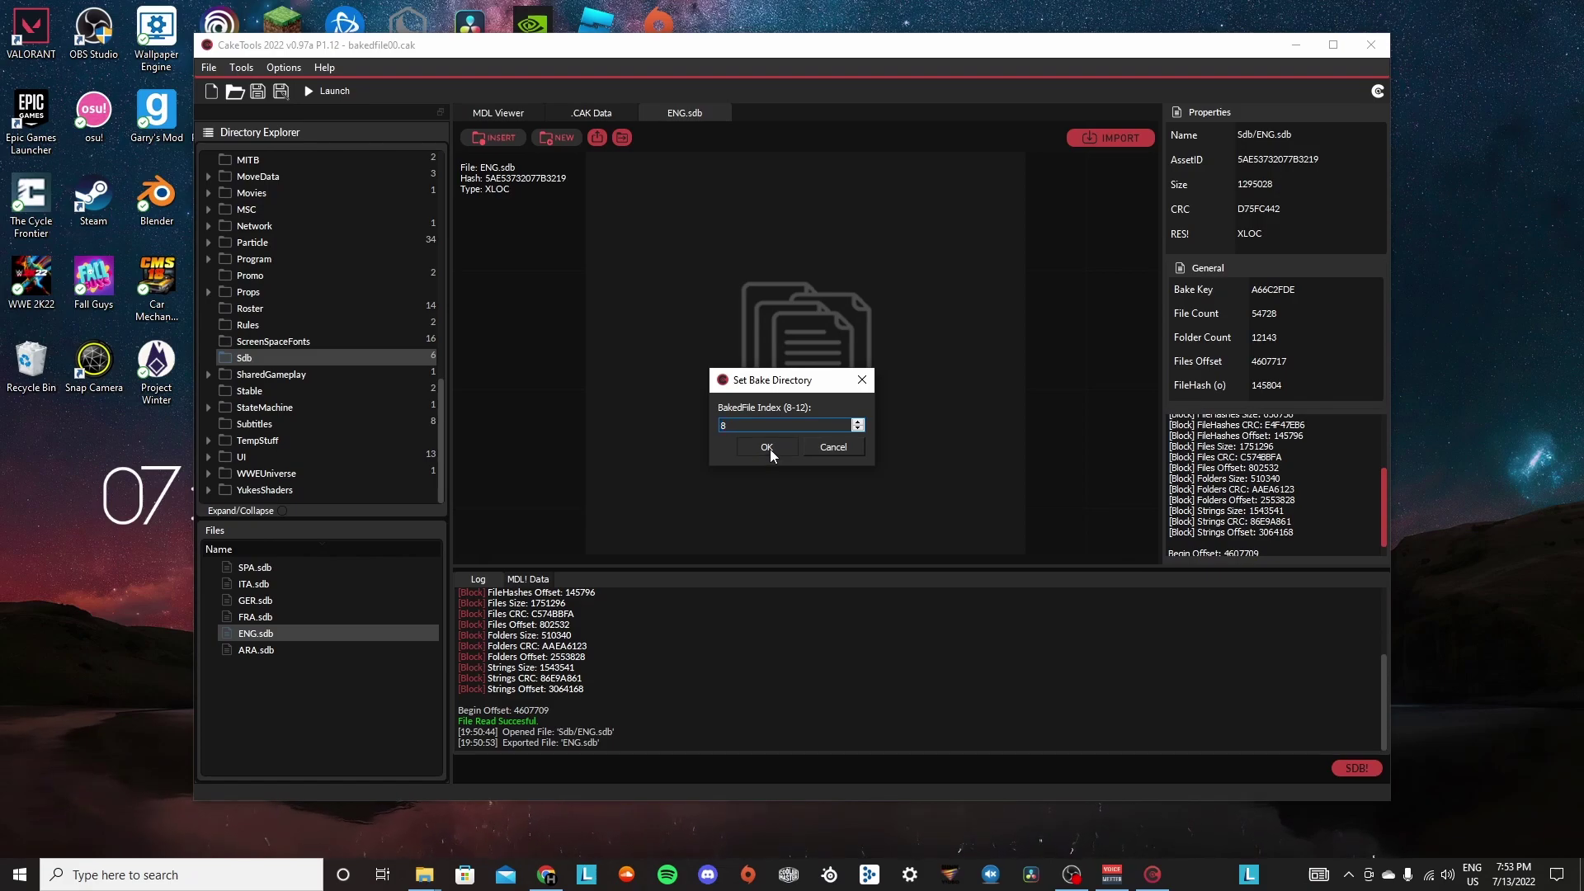
pyautogui.click(769, 449)
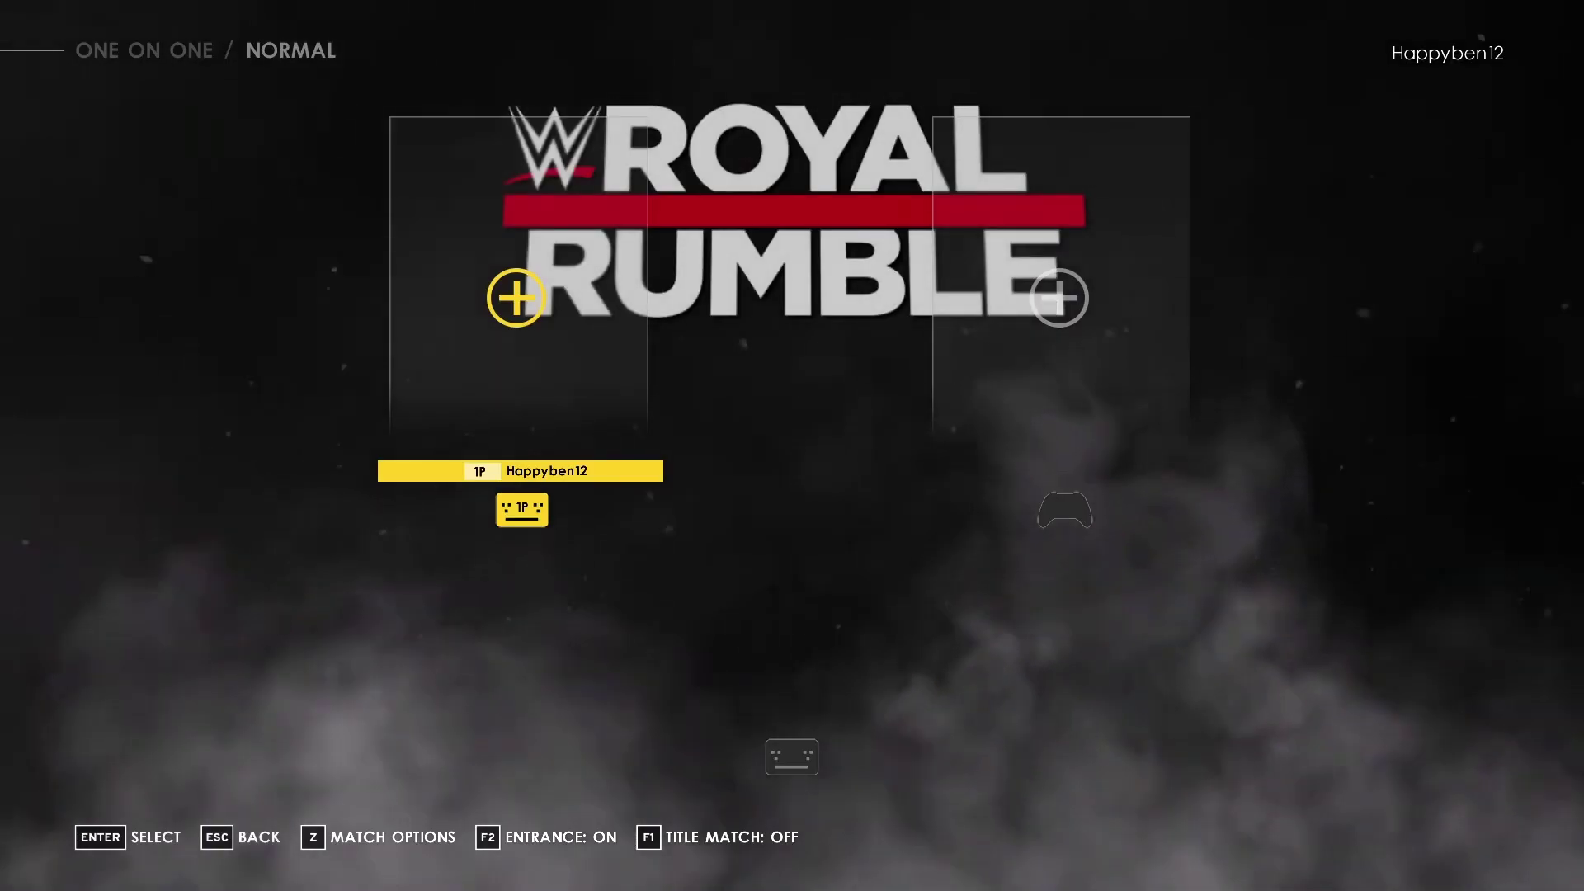
# Select JOHNNY ELITE from the roster's J names for the first one-on-one slot.
pyautogui.press('Return')
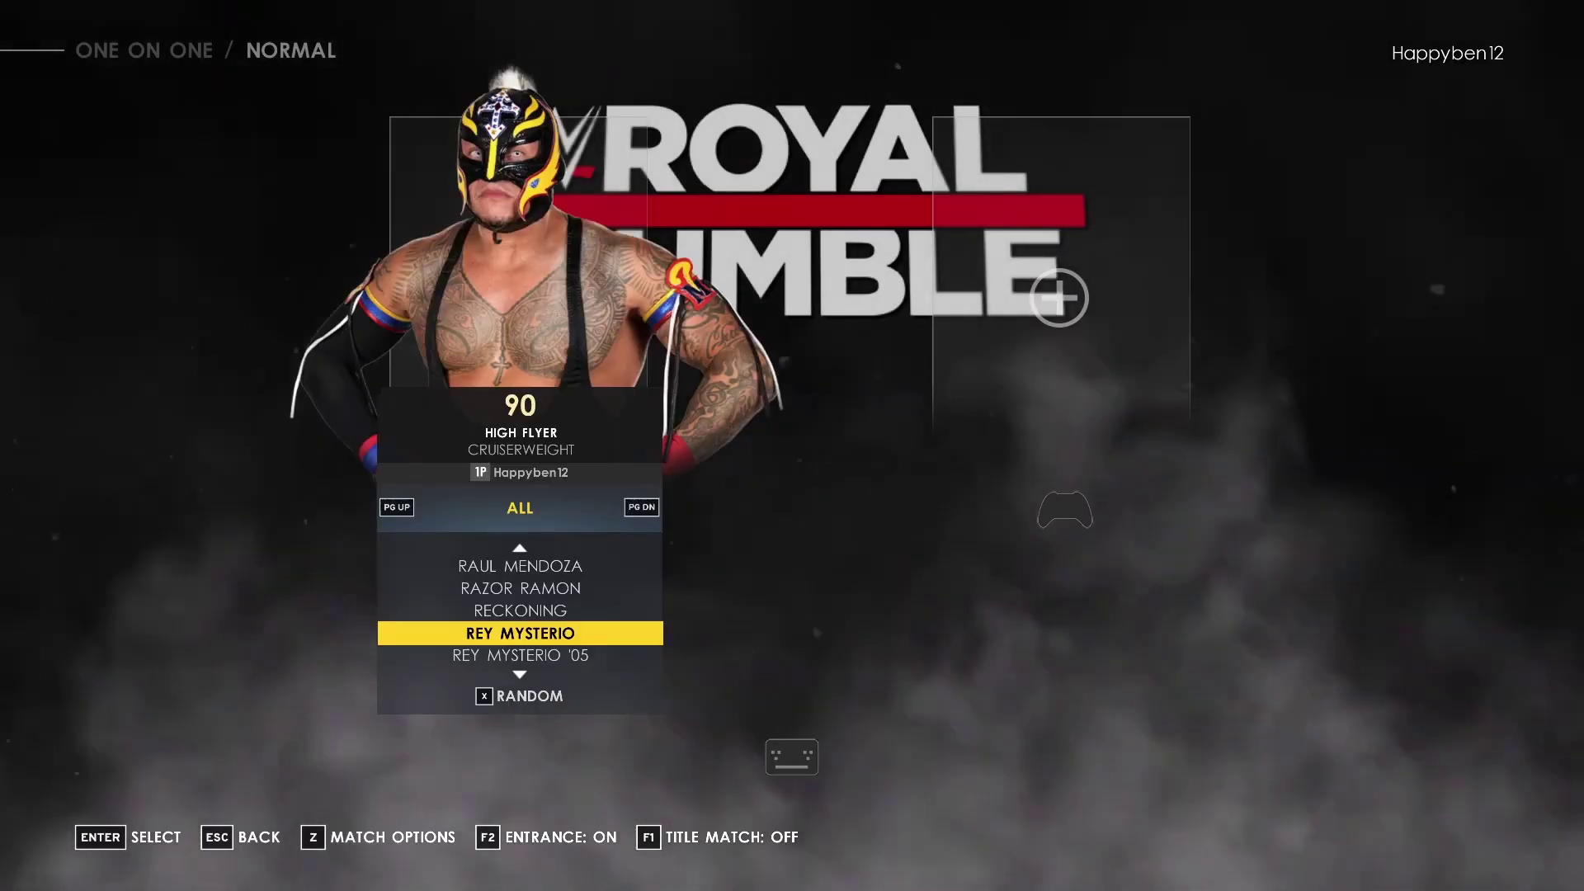
pyautogui.press('Right')
pyautogui.press('Left')
pyautogui.press('Left')
pyautogui.press('Left')
pyautogui.press('Left')
pyautogui.press('Left')
pyautogui.press('Left')
pyautogui.press('Left')
pyautogui.press('Left')
pyautogui.press('Left')
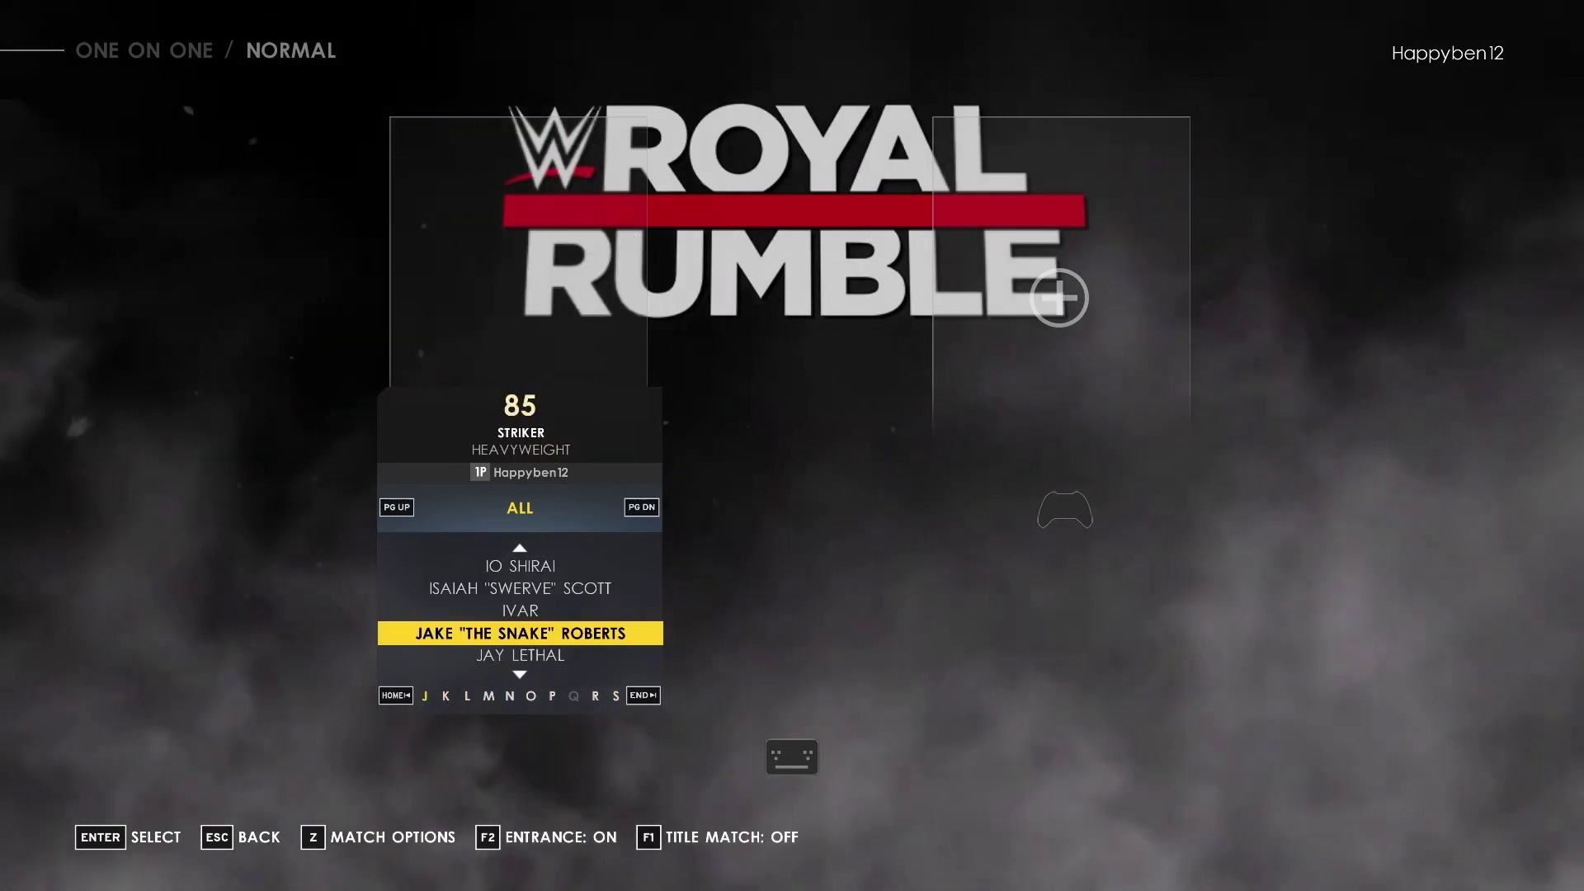
pyautogui.press('Down')
pyautogui.press('Down')
pyautogui.press('Down')
pyautogui.press('Down')
pyautogui.press('Down')
pyautogui.press('Down')
pyautogui.press('Down')
pyautogui.press('Down')
pyautogui.press('Down')
pyautogui.press('Down')
pyautogui.press('Down')
pyautogui.press('Down')
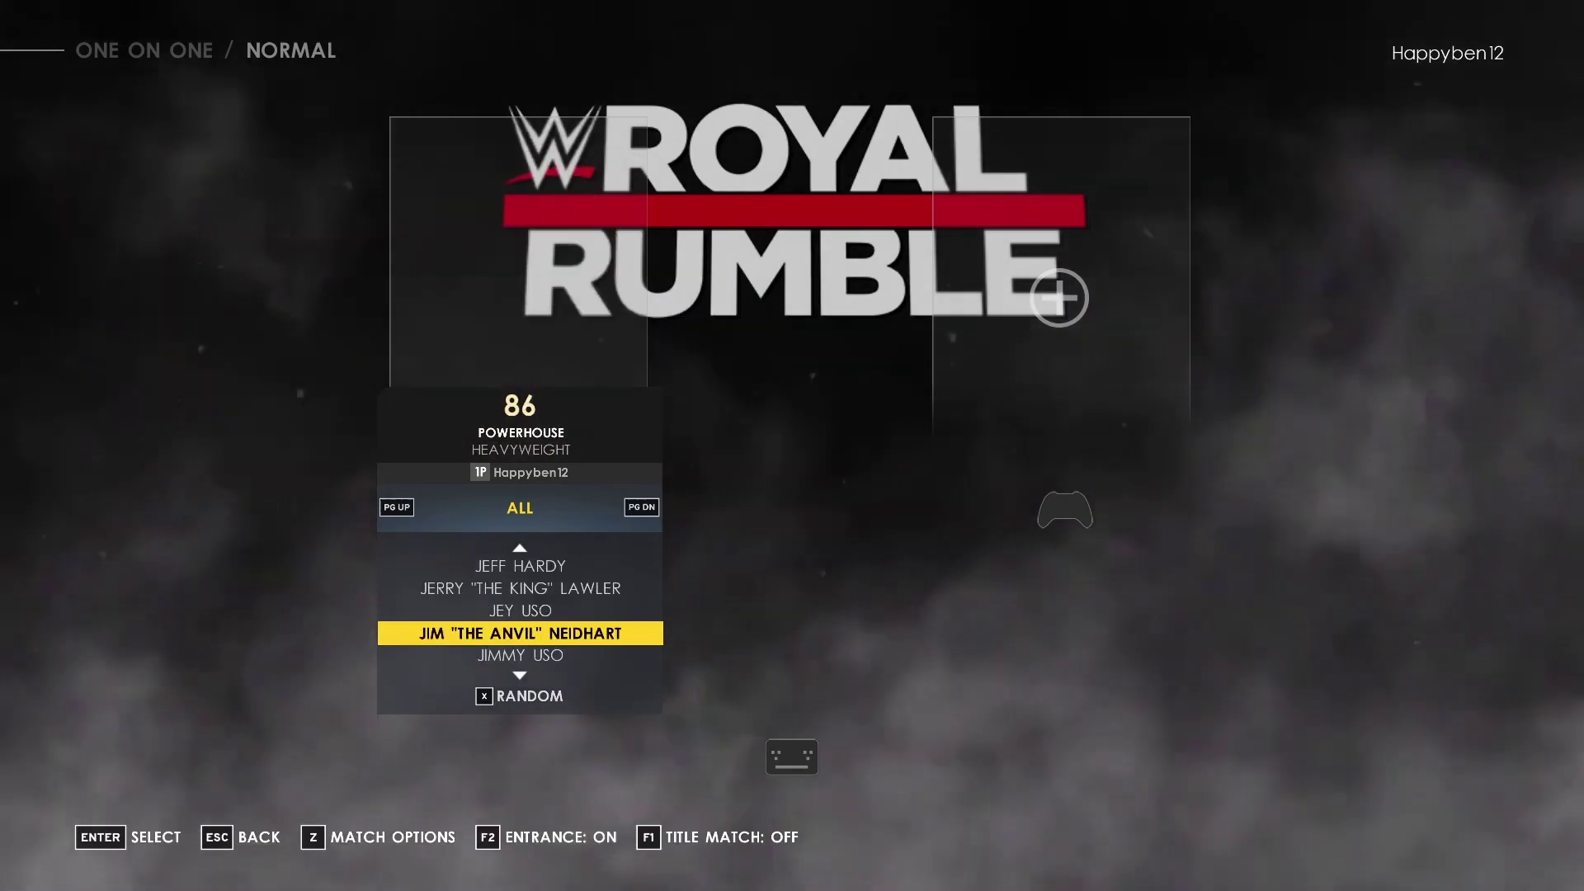
pyautogui.press('Down')
pyautogui.press('Down')
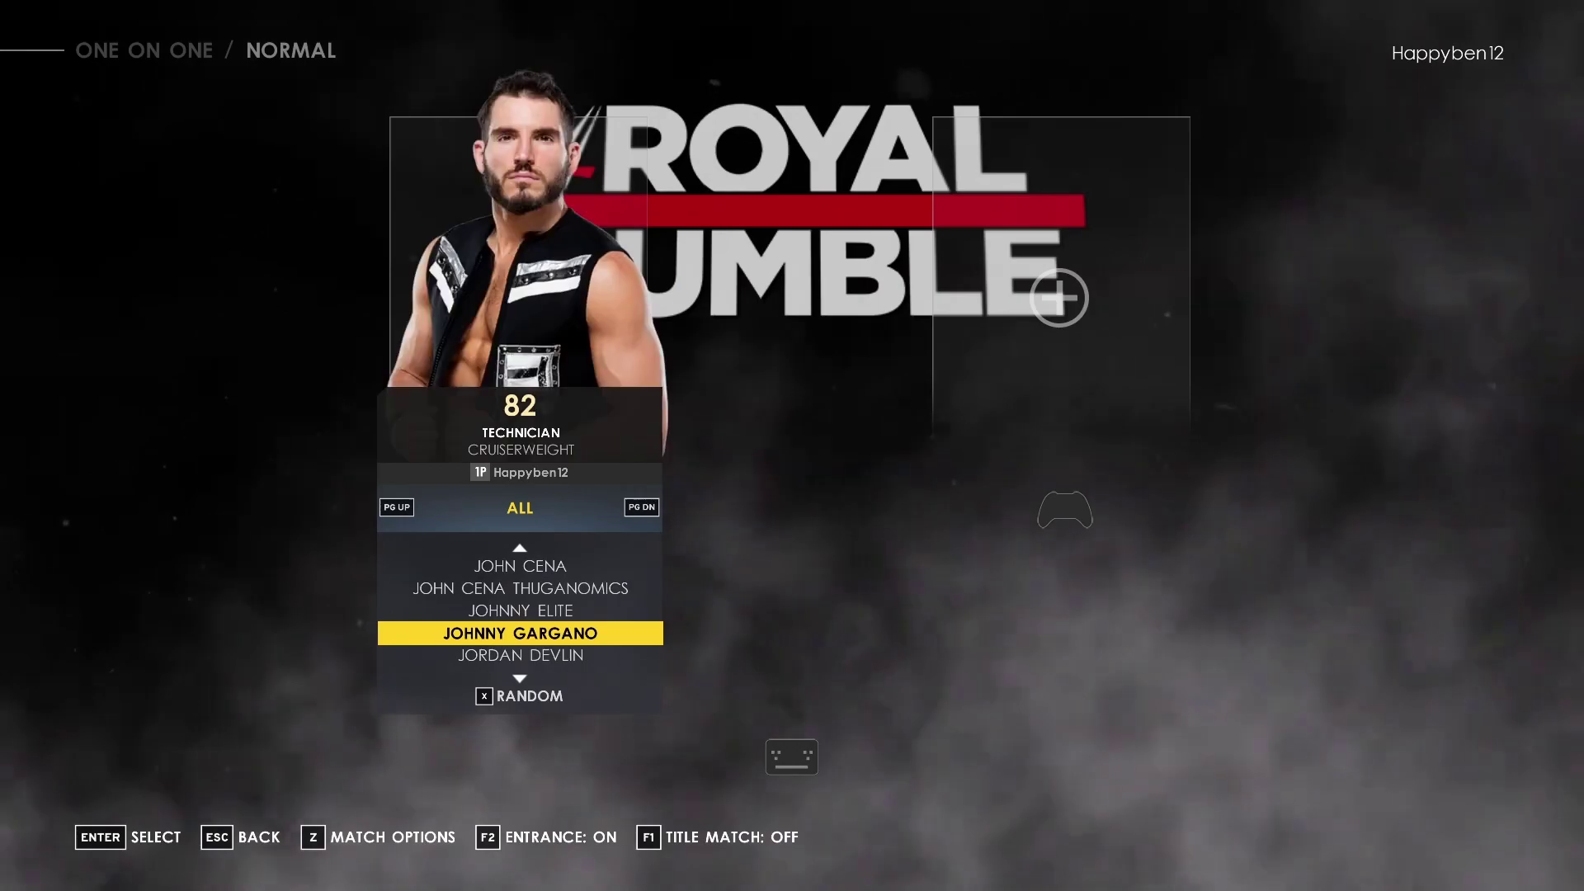
pyautogui.press('Up')
pyautogui.press('Return')
pyautogui.press('Return')
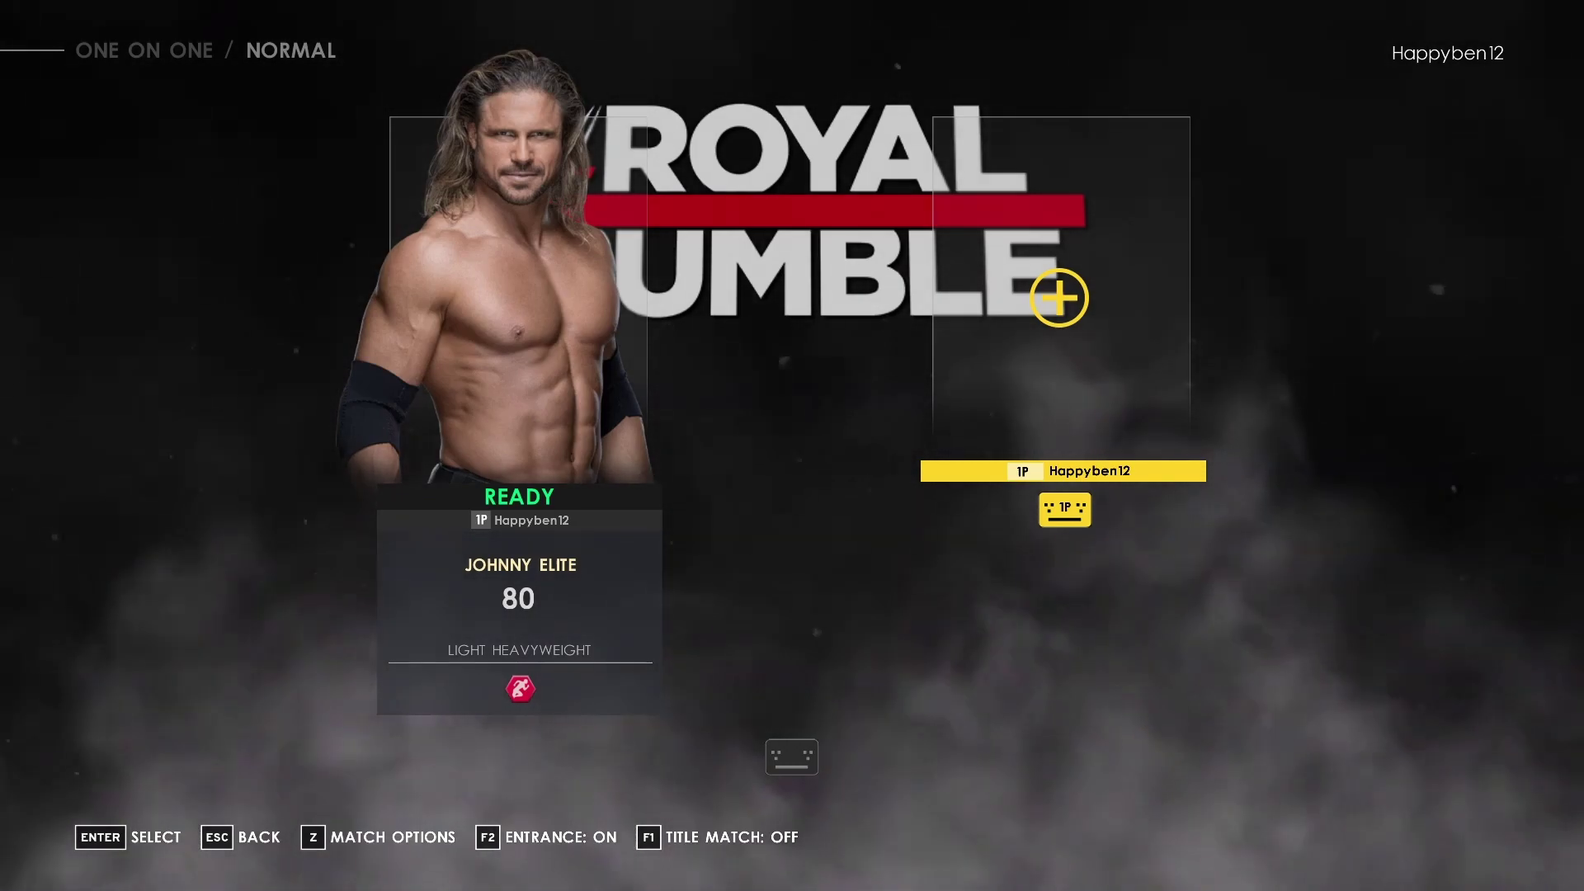
pyautogui.press('Escape')
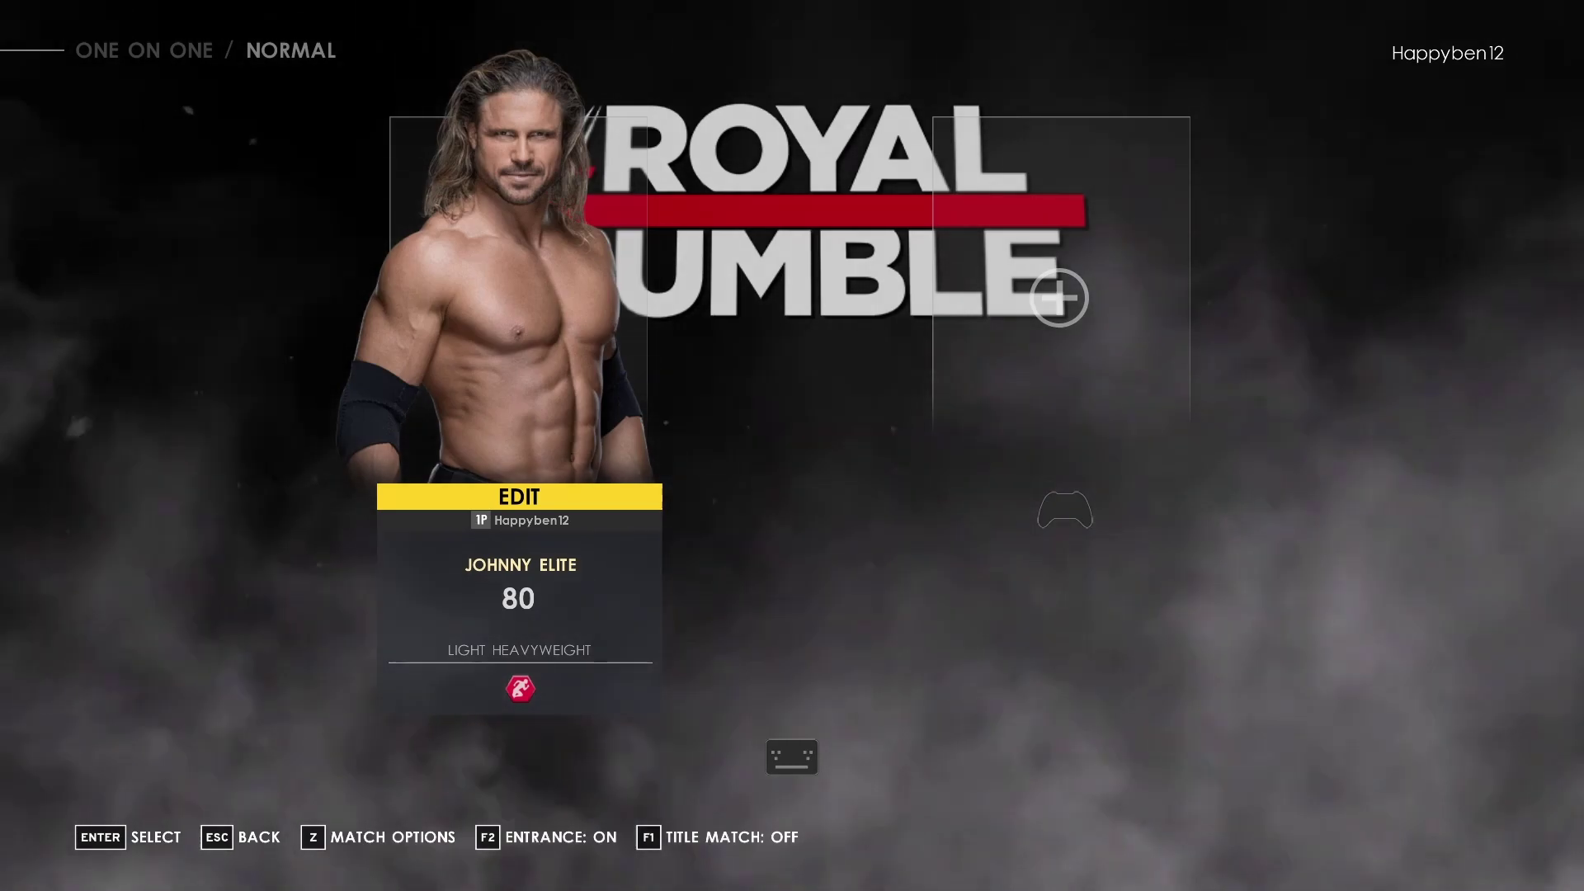